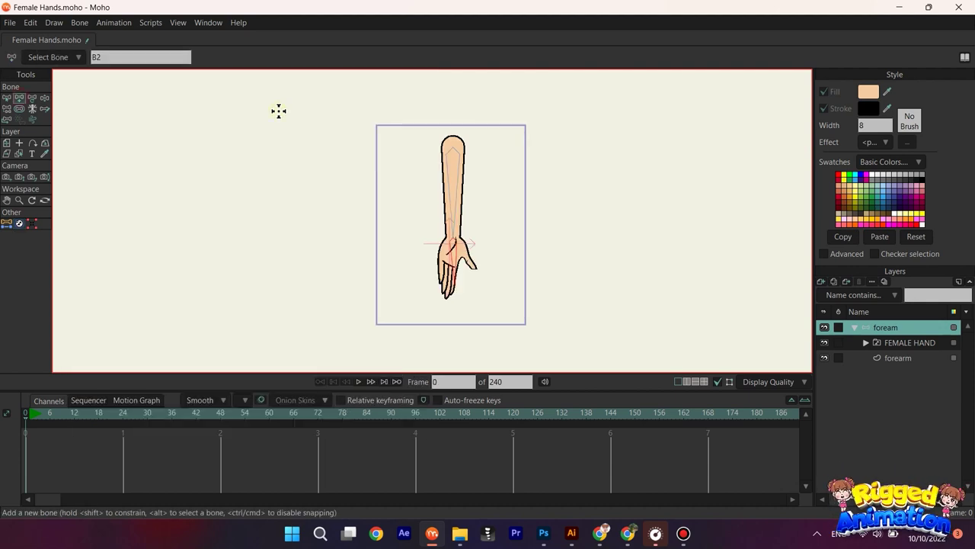
- Go to frame 4 and inspect the individual hand drawings inside the FEMALE HAND switch group
scroll(572, 199, "down", 2)
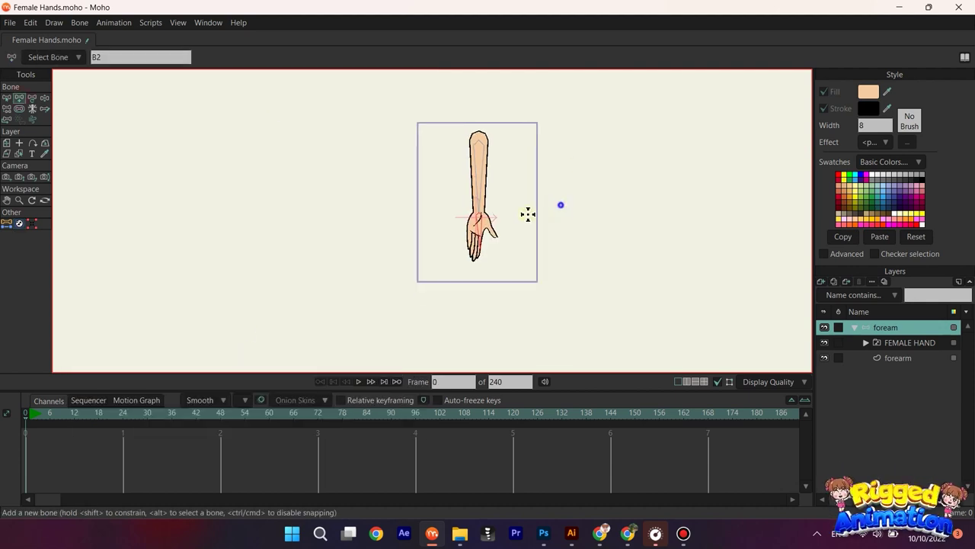
left_click(41, 418)
scroll(466, 279, "up", 3)
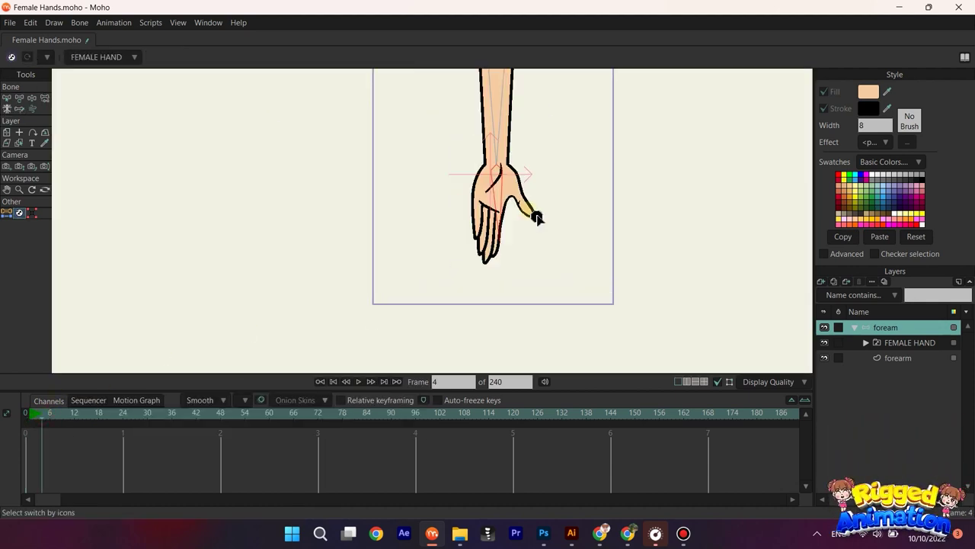
left_click(867, 342)
left_click(901, 374)
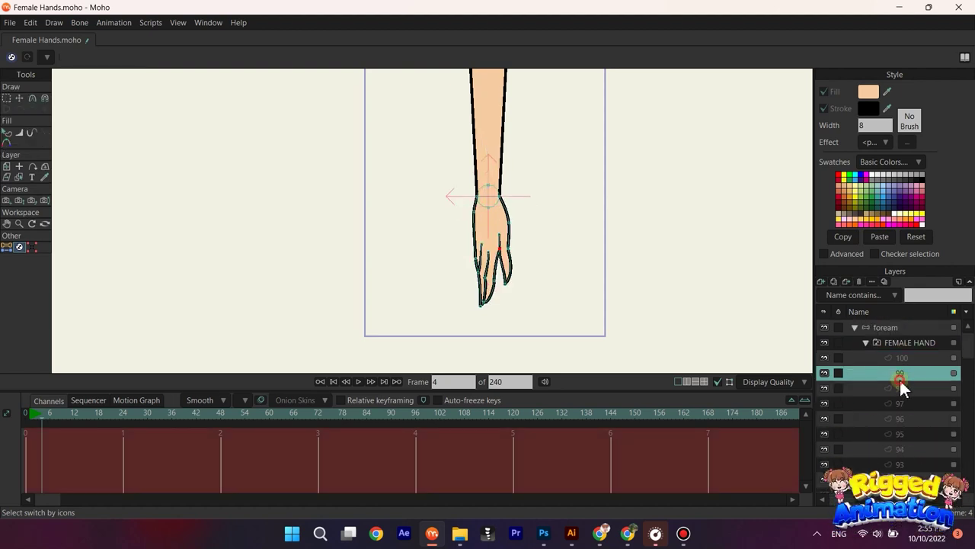
left_click(902, 419)
left_click(876, 343)
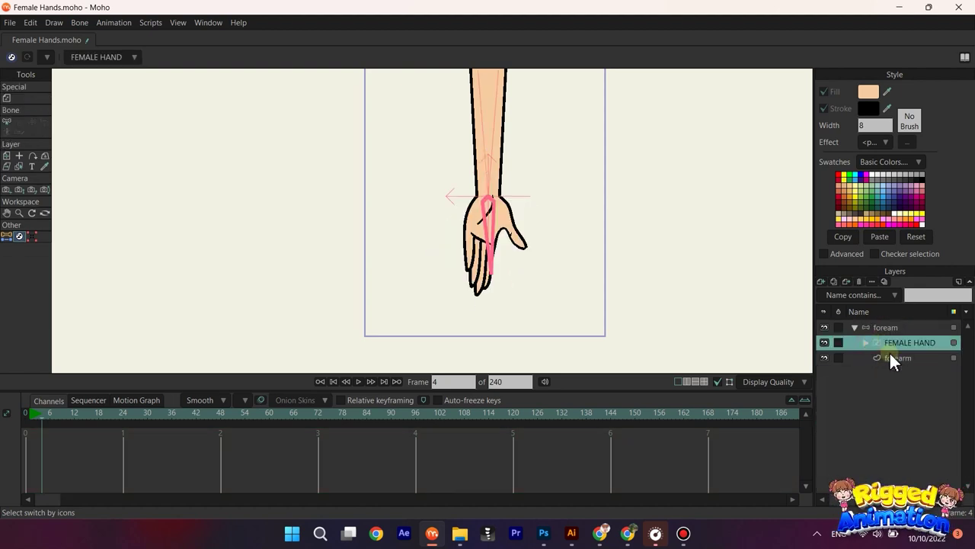
- Try out several hand poses for the FEMALE HAND switch at frame 4, ending on a closed fist
scroll(454, 217, "down", 2)
left_click(103, 58)
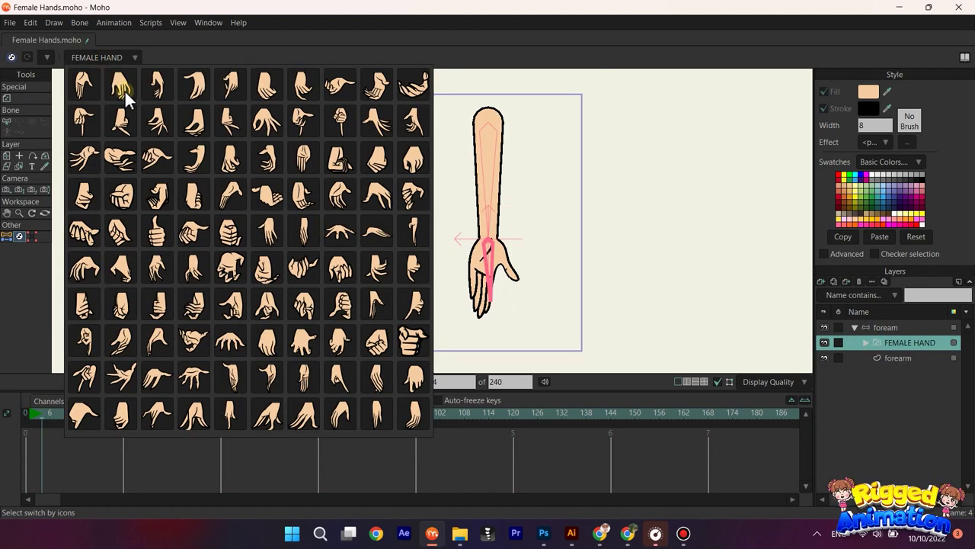
scroll(503, 240, "up", 5)
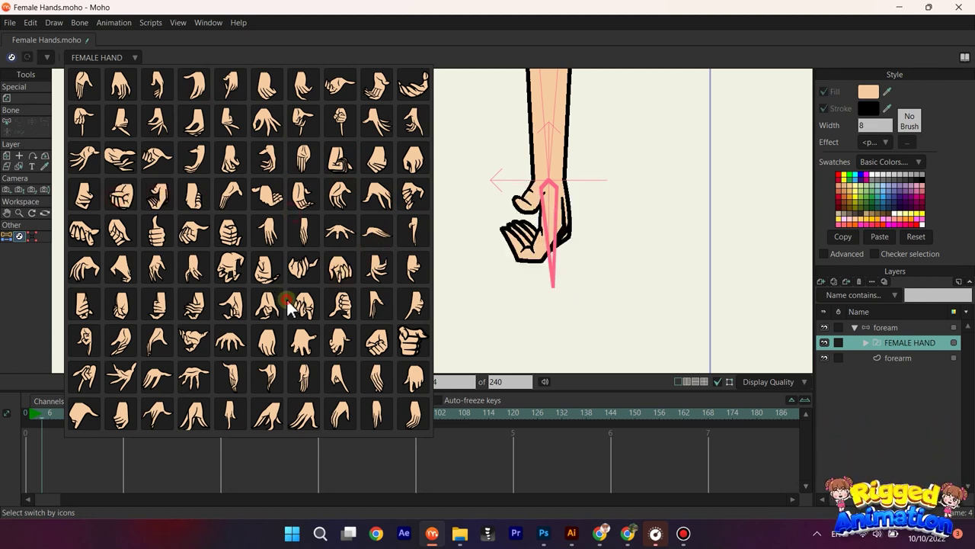
- Rotate the hand bone of the foream layer at frame 4 to an angle of about -7.88 degrees
left_click(884, 328)
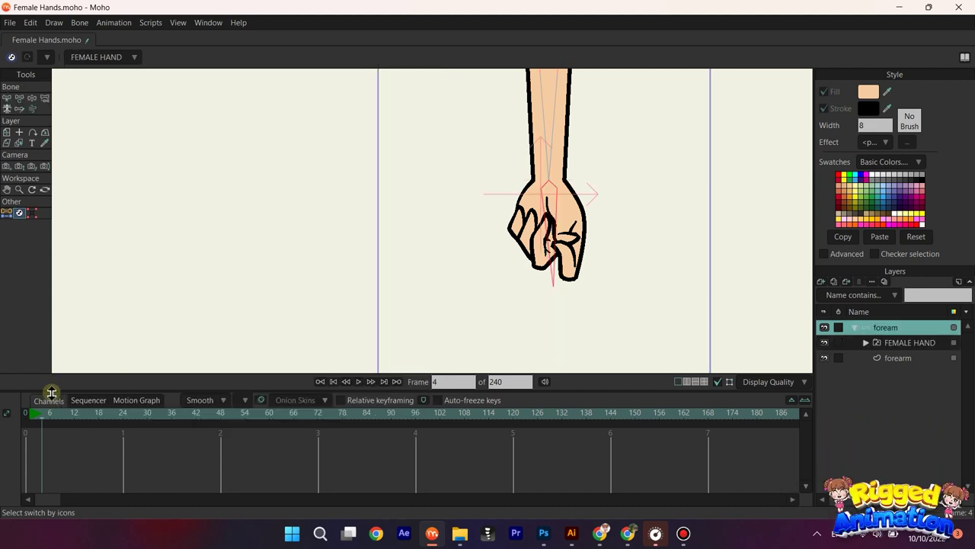
left_click(19, 99)
scroll(624, 239, "up", 2)
left_click_drag(526, 267, 436, 282)
scroll(414, 215, "down", 2)
scroll(513, 200, "up", 2)
scroll(427, 226, "down", 3)
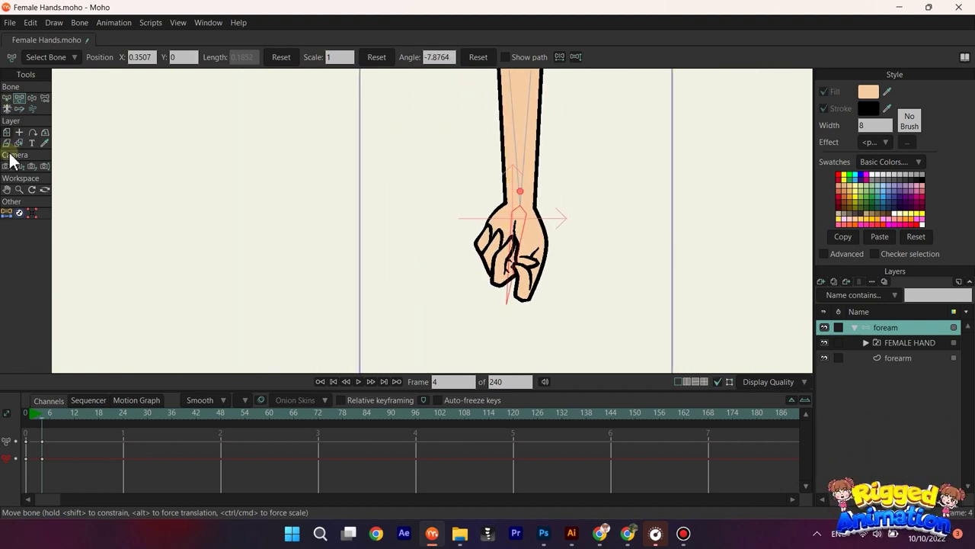
- Switch FEMALE HAND to the open hand with spread fingers and extended thumb at frame 4
left_click(19, 212)
left_click(87, 61)
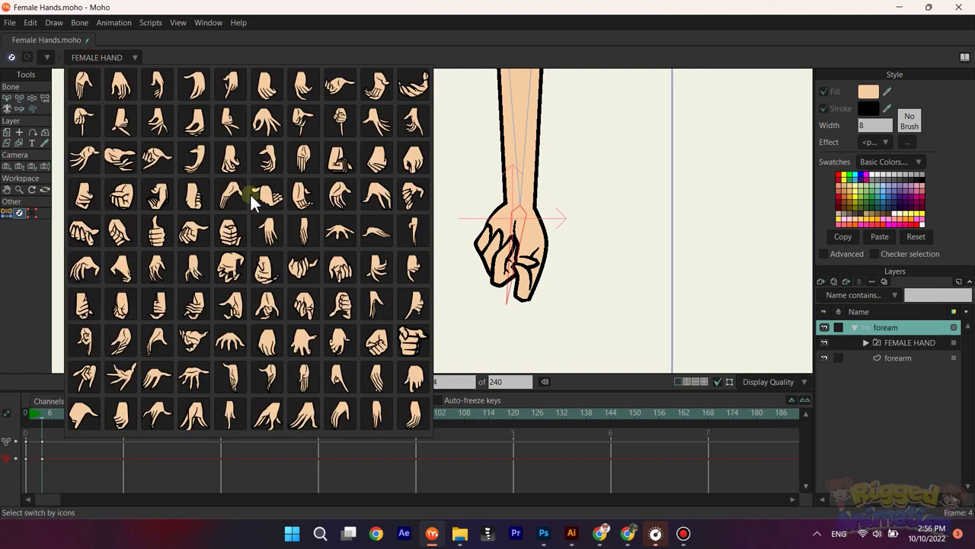
left_click(272, 234)
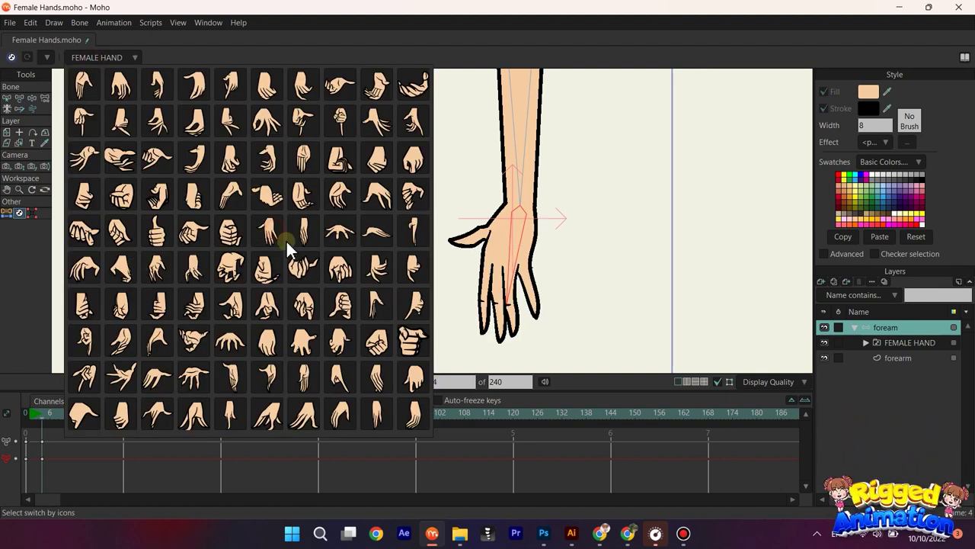
- Swing the hand bone from side to side to test the wrist with the open hand pose
left_click(20, 99)
scroll(459, 221, "up", 2)
left_click_drag(555, 269, 442, 235)
left_click_drag(442, 236, 553, 230)
scroll(561, 195, "down", 2)
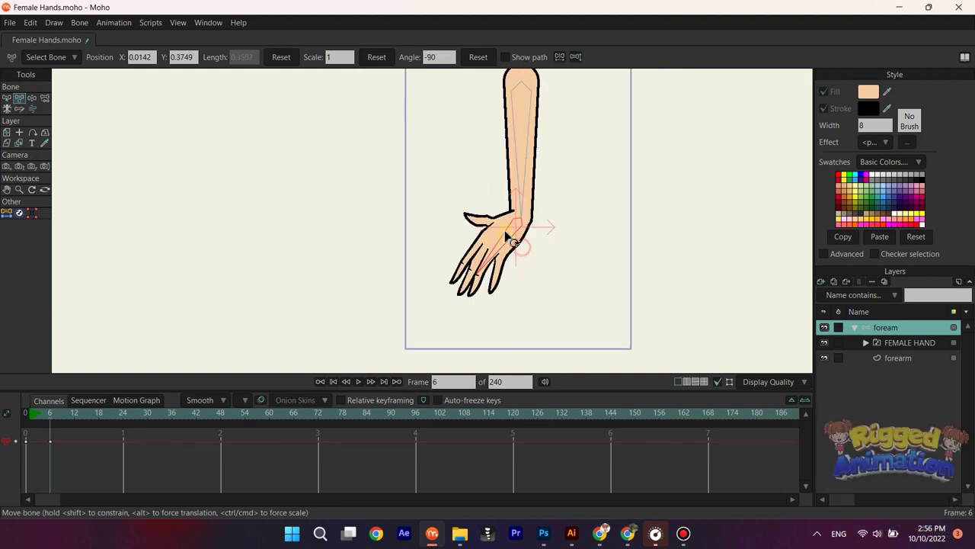
- Rotate the forearm and hand bones through several positions at frame 6 to test the rig
left_click_drag(505, 236, 508, 240)
left_click_drag(529, 170, 467, 170)
left_click_drag(403, 194, 372, 166)
scroll(398, 200, "up", 4)
scroll(520, 217, "up", 3)
scroll(379, 147, "down", 4)
scroll(427, 161, "down", 3)
left_click_drag(442, 148, 523, 195)
mouse_move(498, 212)
left_mouse_down()
mouse_move(466, 216)
mouse_move(497, 223)
left_mouse_up()
left_click_drag(510, 169, 554, 168)
left_click_drag(536, 222, 576, 197)
- Delete the bone keyframes up to frame 6 from the timeline
left_click_drag(108, 471, 2, 380)
key("Delete")
- Try out different hand poses for the FEMALE HAND switch at frame 6, ending on hand 3
left_click(19, 213)
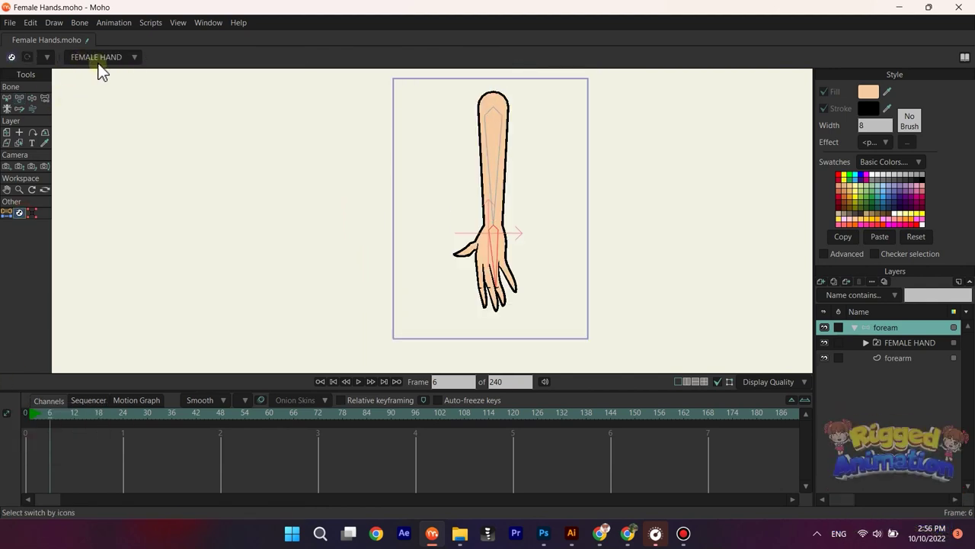
left_click(96, 60)
left_click(232, 347)
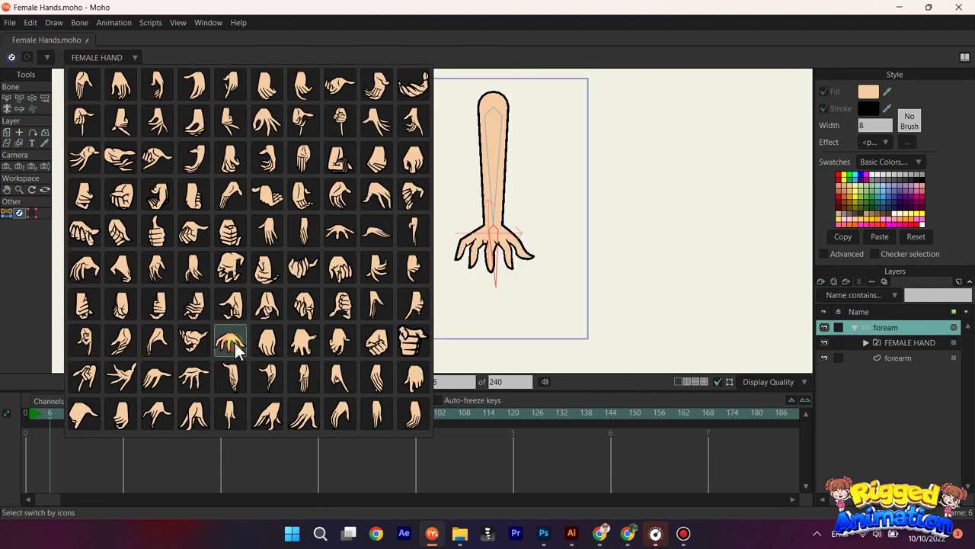
left_click(122, 345)
left_click(144, 371)
left_click(131, 373)
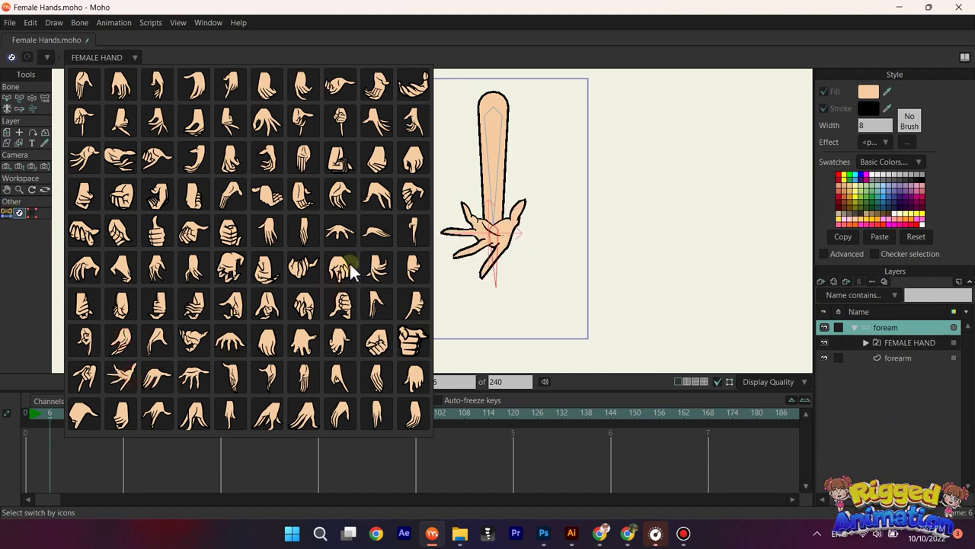
left_click(344, 239)
left_click(303, 120)
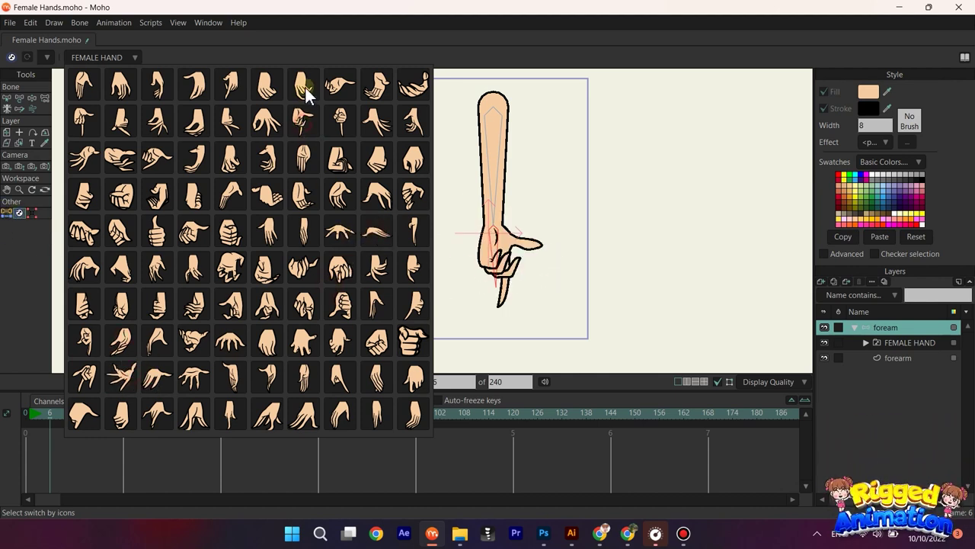
left_click(306, 89)
left_click(271, 91)
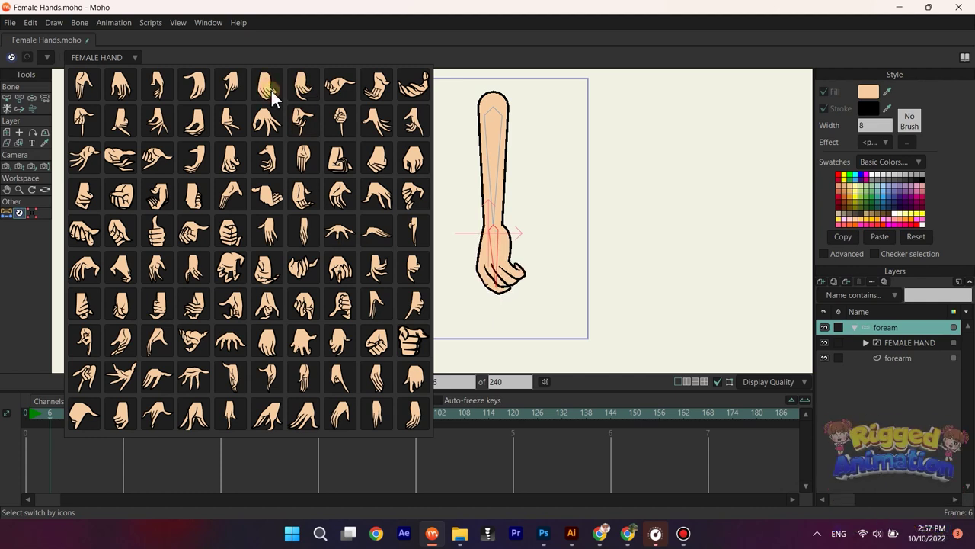
left_click(201, 93)
left_click(152, 87)
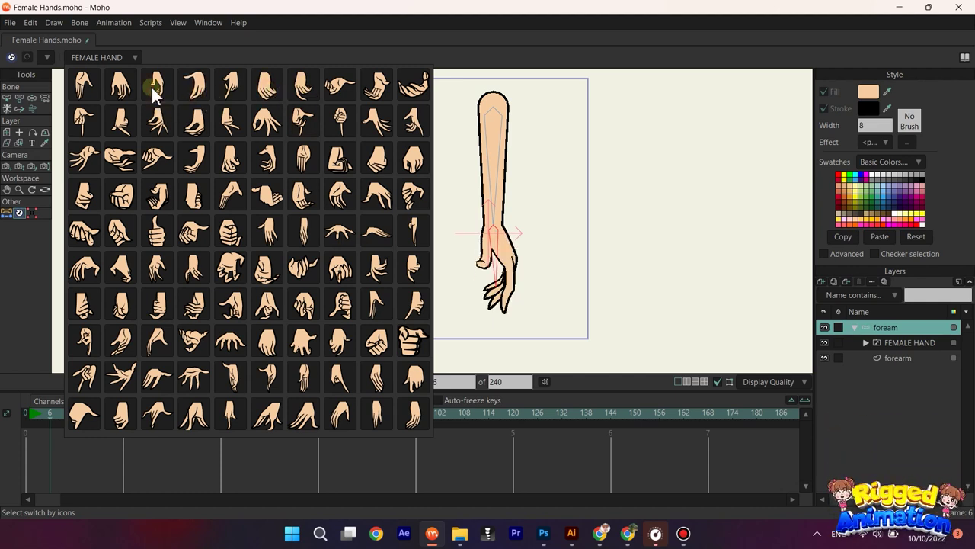
- Try rotating the hand bone at frame 6 to about -19.67 degrees, and undo the rotation
left_click(20, 99)
scroll(570, 242, "up", 2)
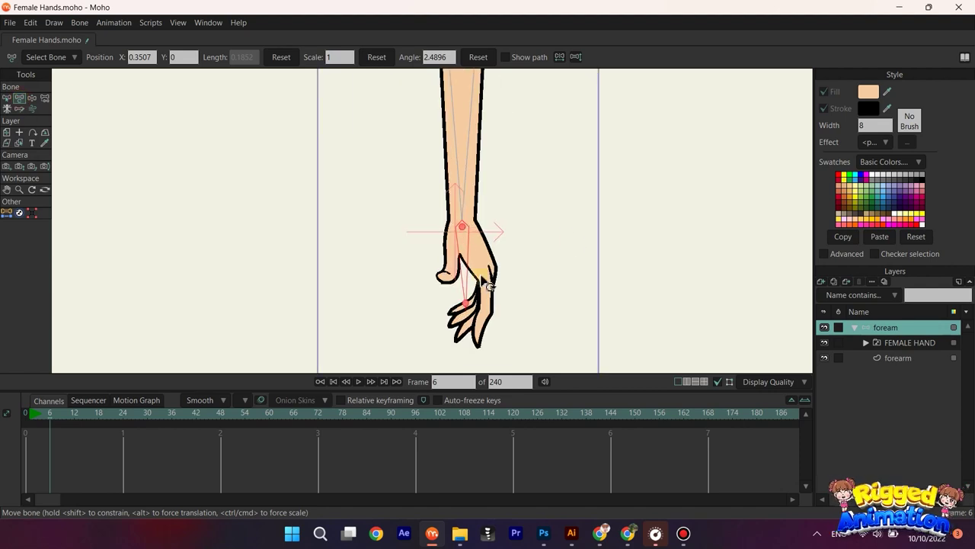
left_click_drag(469, 274, 218, 381)
scroll(496, 264, "up", 2)
scroll(523, 224, "down", 2)
scroll(548, 255, "down", 2)
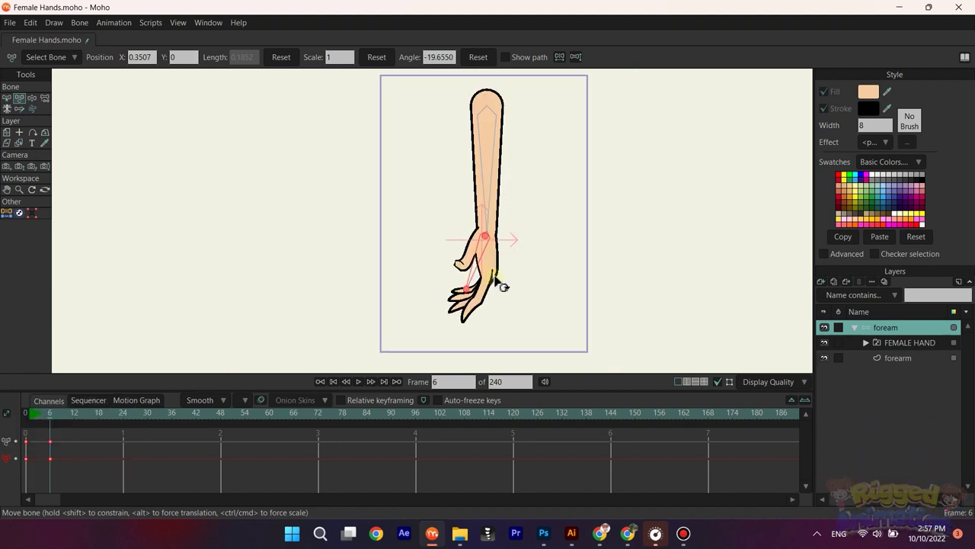
key("ctrl+z")
- Select the FEMALE HAND layer and undo its hand pose changes
scroll(539, 259, "down", 2)
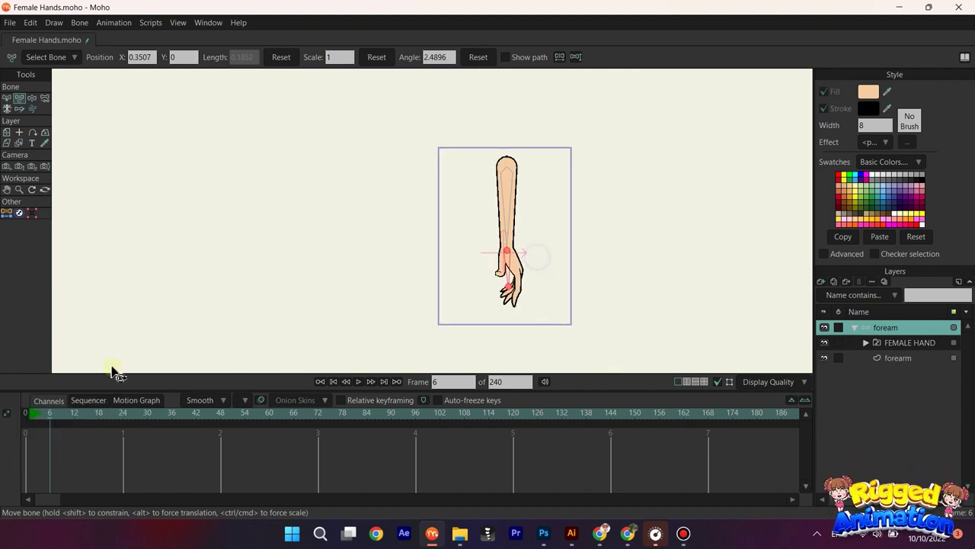
left_click(906, 342)
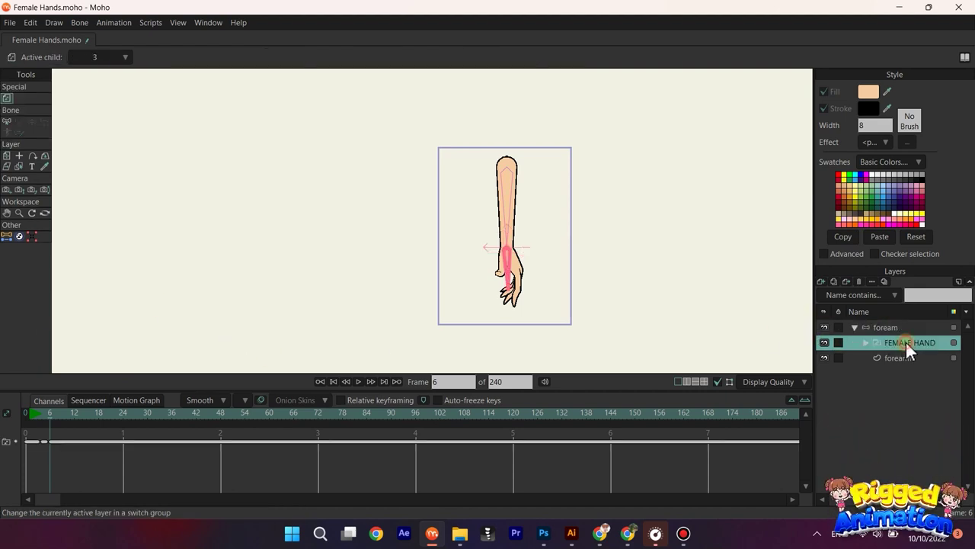
key("ctrl+z")
key("ctrl+z")
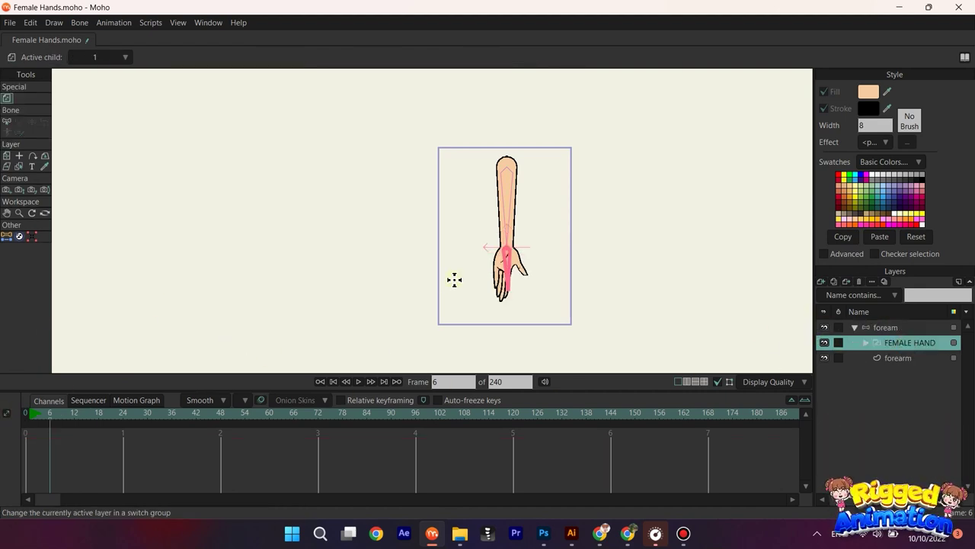
- Return to frame 0 and switch FEMALE HAND to the open hand with spread fingers and extended thumb
scroll(454, 277, "up", 2)
left_click_drag(529, 244, 482, 263)
left_click_drag(43, 415, 21, 419)
left_click(17, 263)
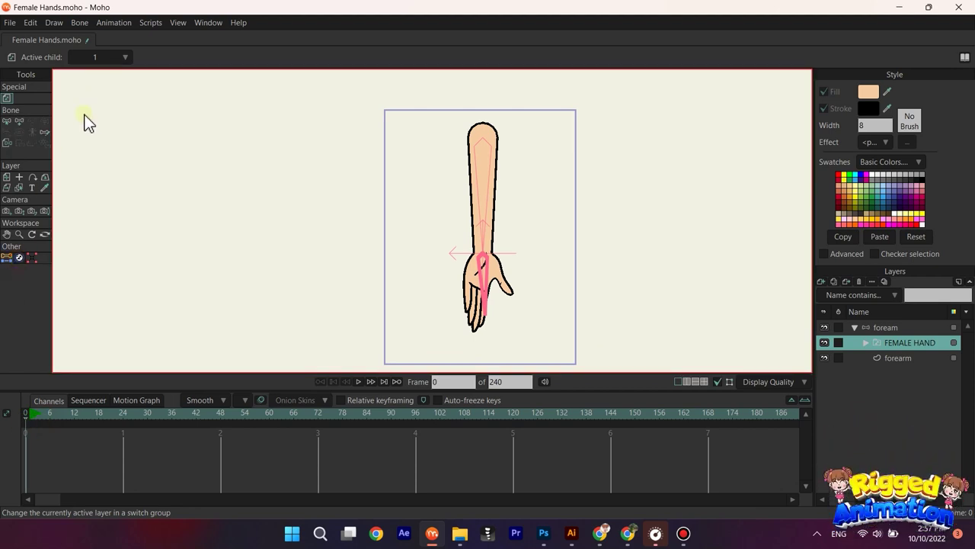
left_click(112, 60)
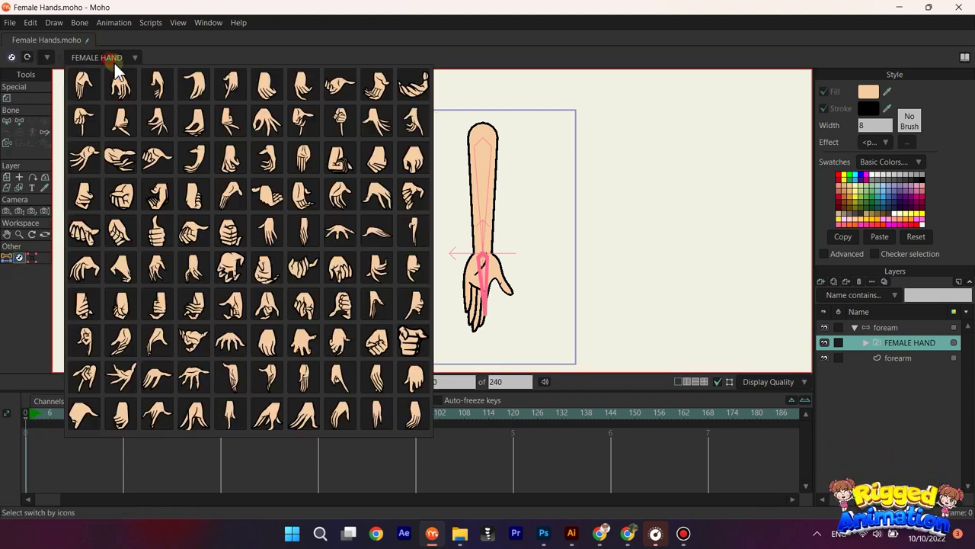
left_click(275, 237)
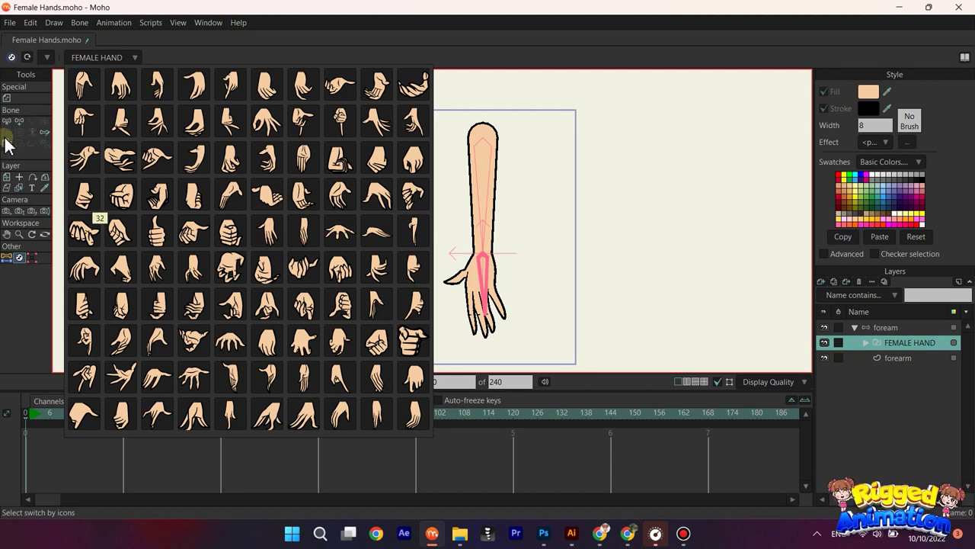
- Show the advanced style settings and open the SKIN1 style for editing
left_click(6, 177)
scroll(567, 158, "down", 2)
left_click_drag(573, 179, 561, 209)
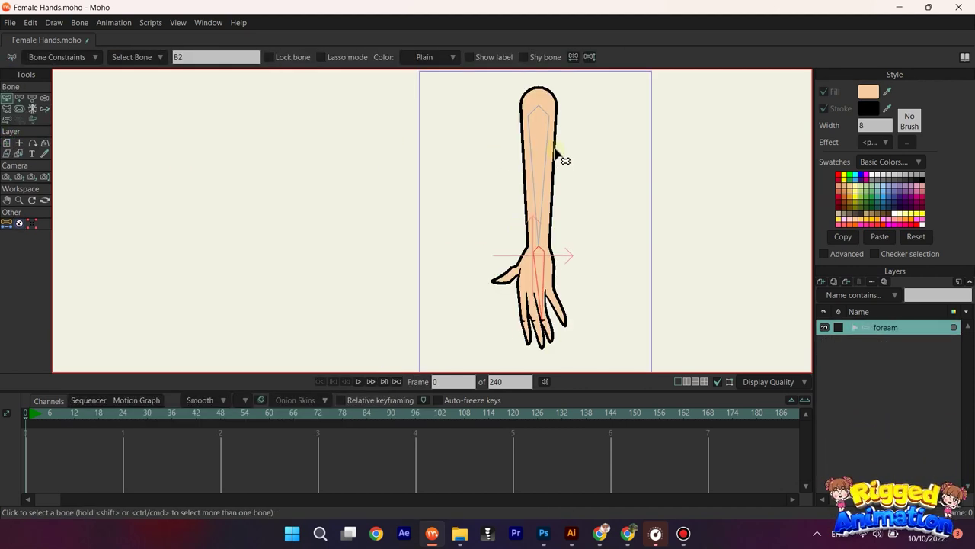
left_click(826, 256)
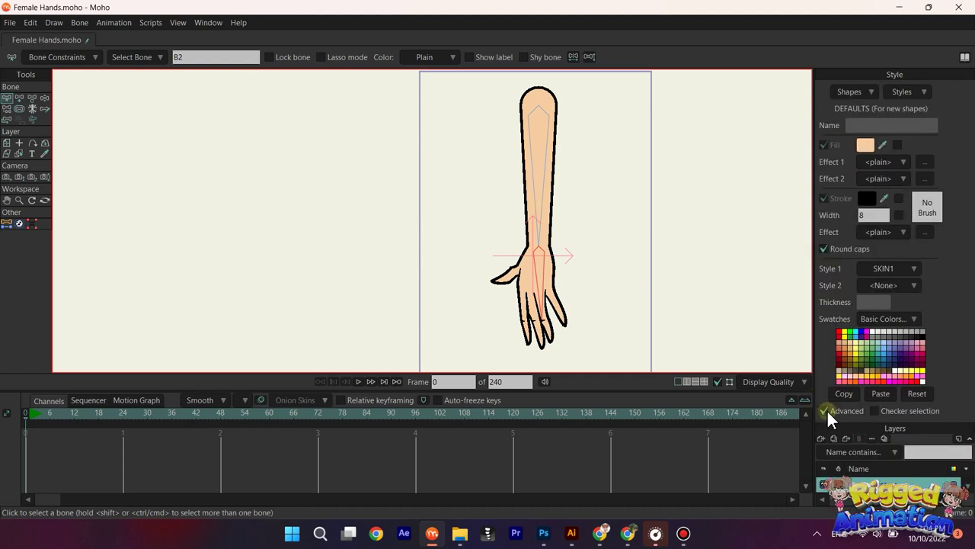
left_click(914, 88)
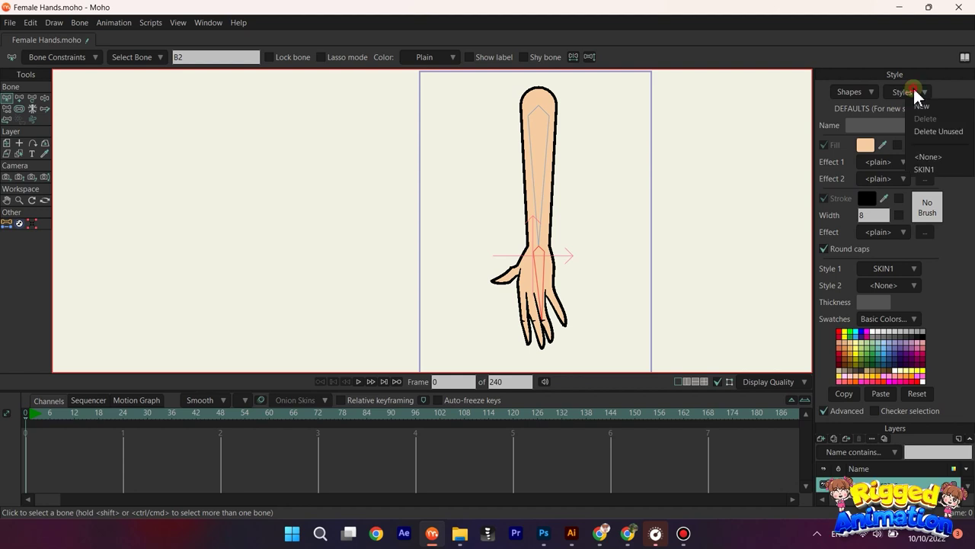
left_click(932, 170)
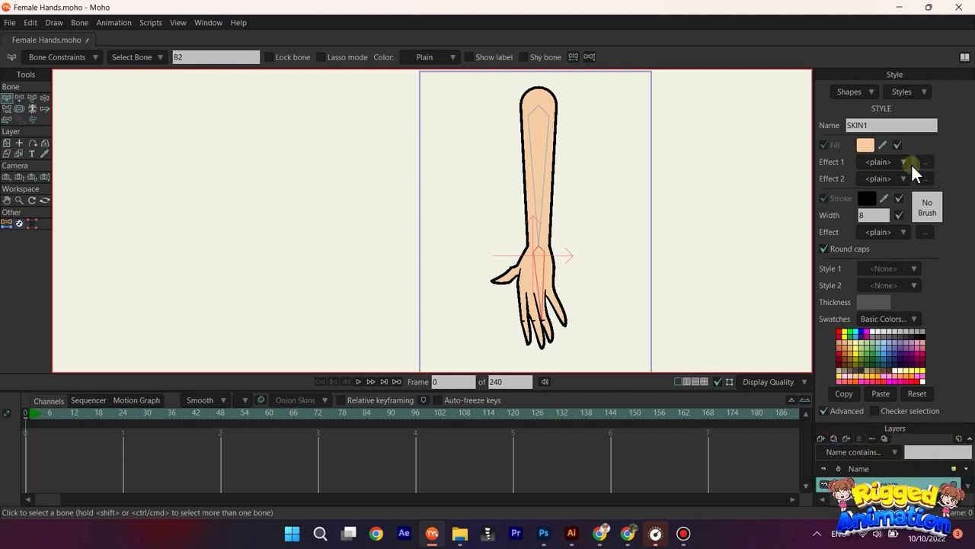
- Preview the SKIN1 style's fill in orange FF7E00, dark green 053C0C and dark blue 0228A5
left_click(867, 145)
left_click(854, 105)
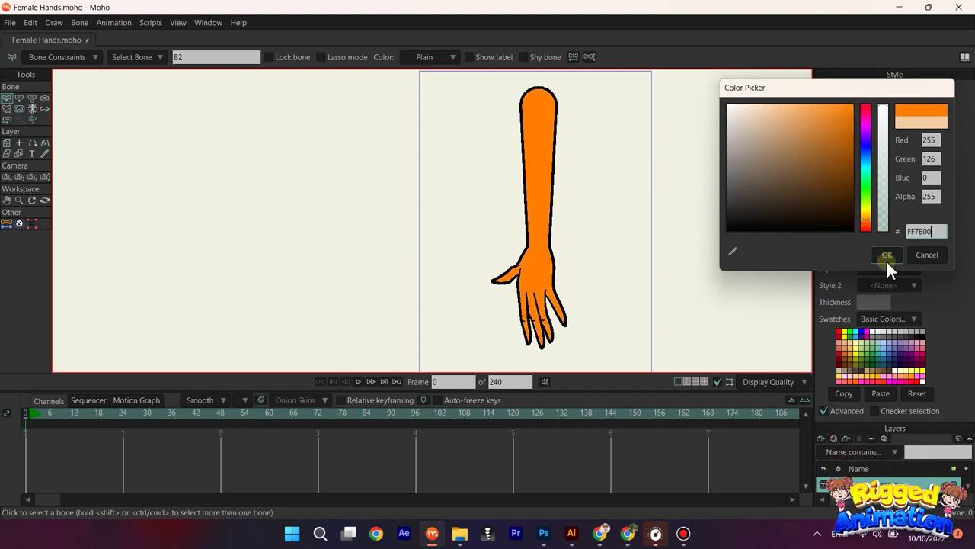
left_click(866, 187)
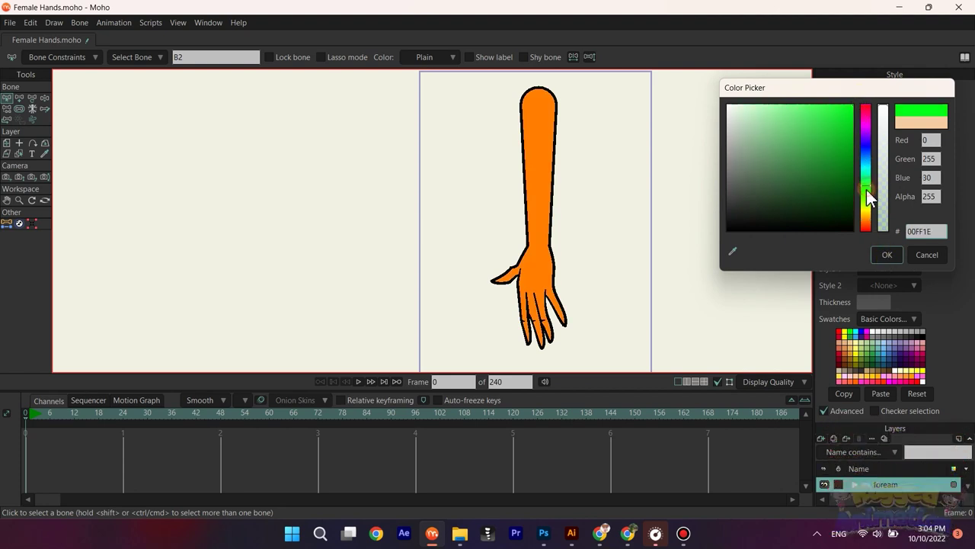
left_click(842, 199)
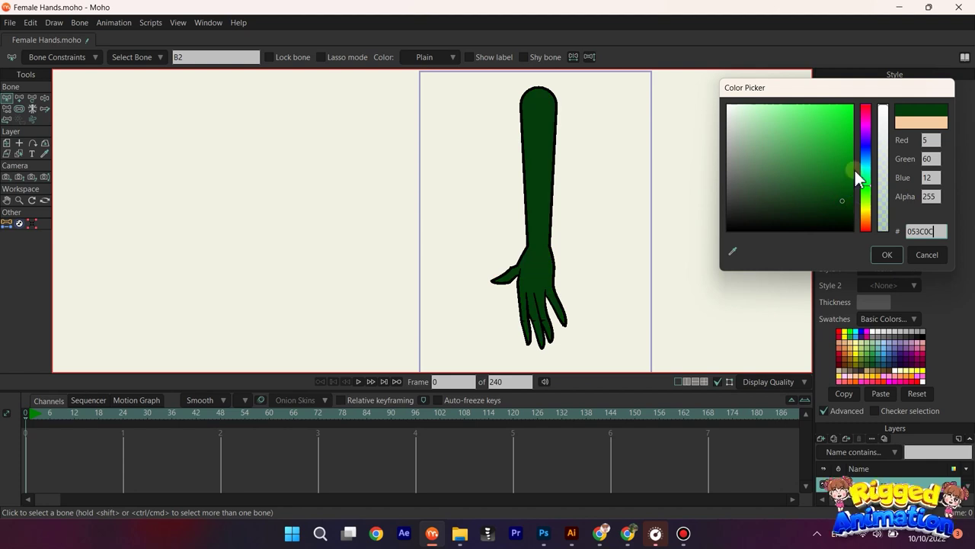
left_click(851, 148)
left_click(864, 150)
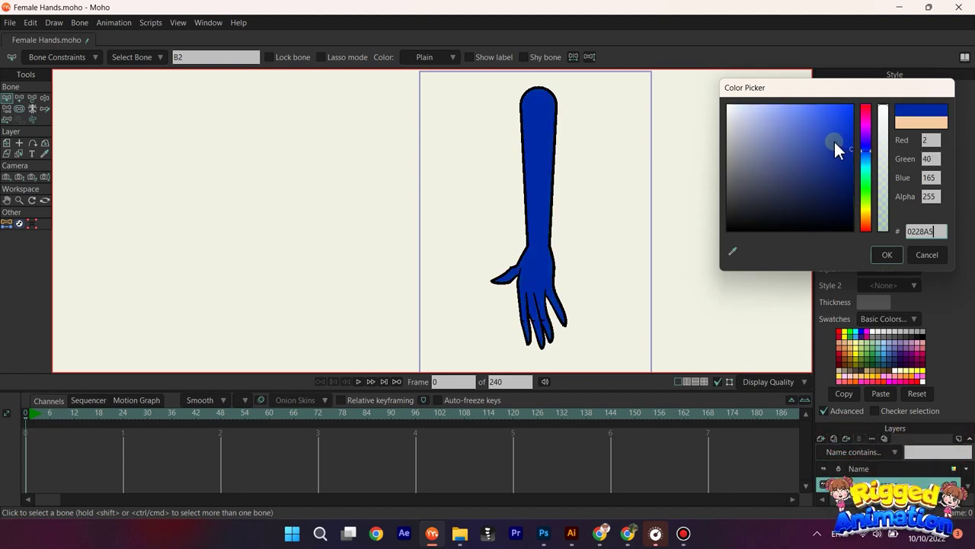
- Preview the SKIN1 fill in light green AAFFAC and bright yellow F0FF00
left_click(867, 188)
left_click(760, 110)
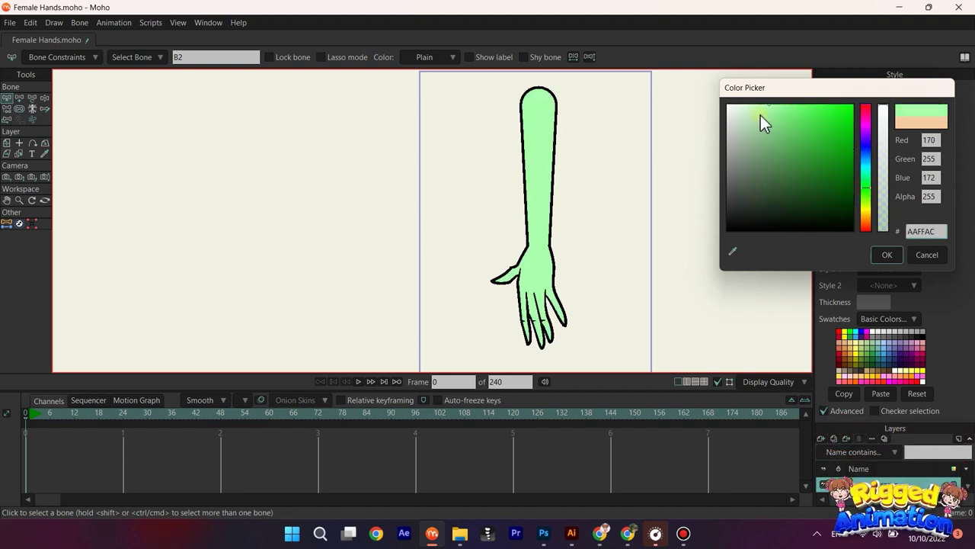
left_click(867, 208)
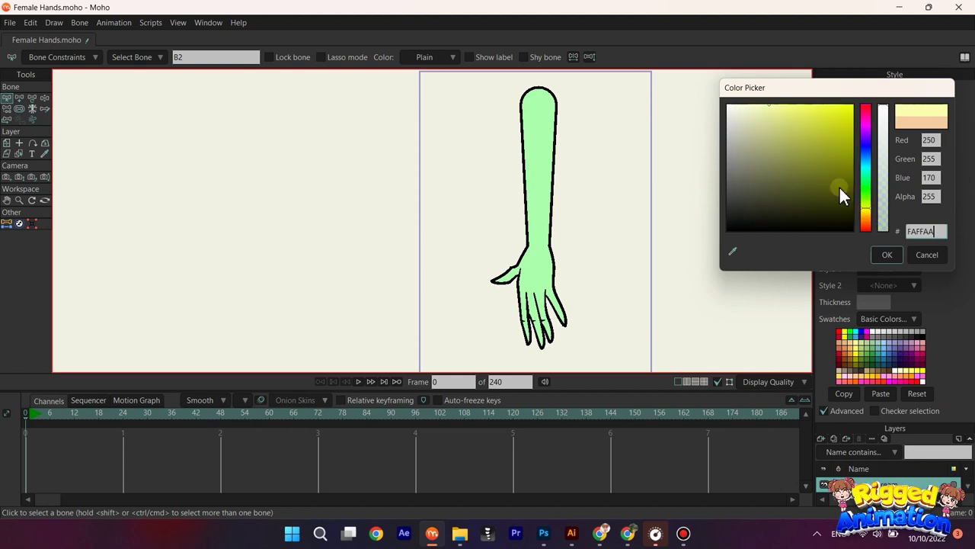
left_click_drag(829, 125, 861, 93)
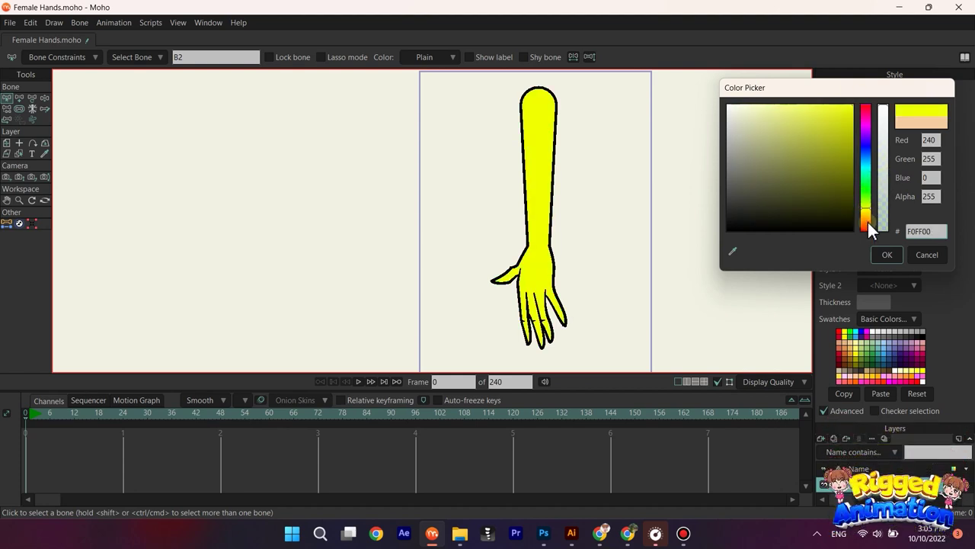
- Set the SKIN1 style's fill to a strong orange and hide the advanced style settings
left_click(867, 221)
left_click(889, 255)
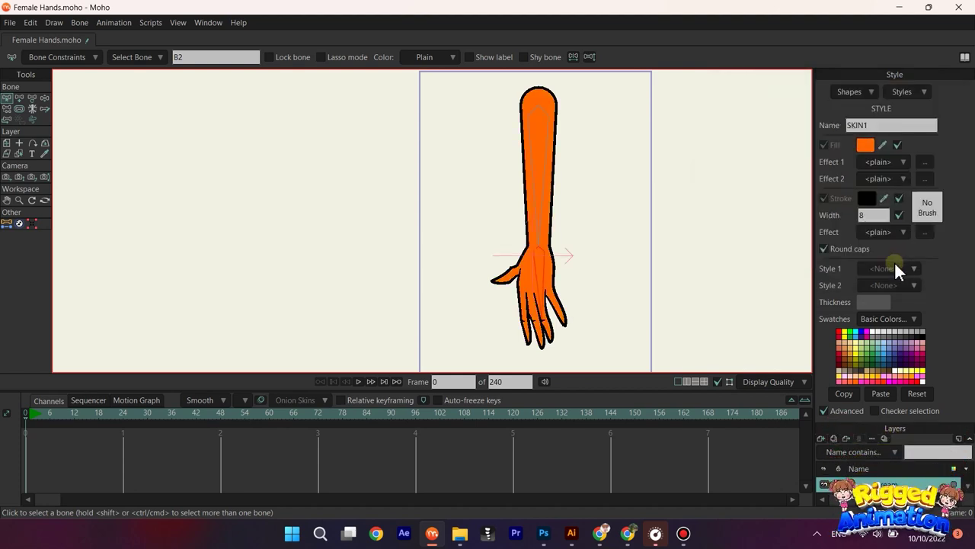
left_click(825, 411)
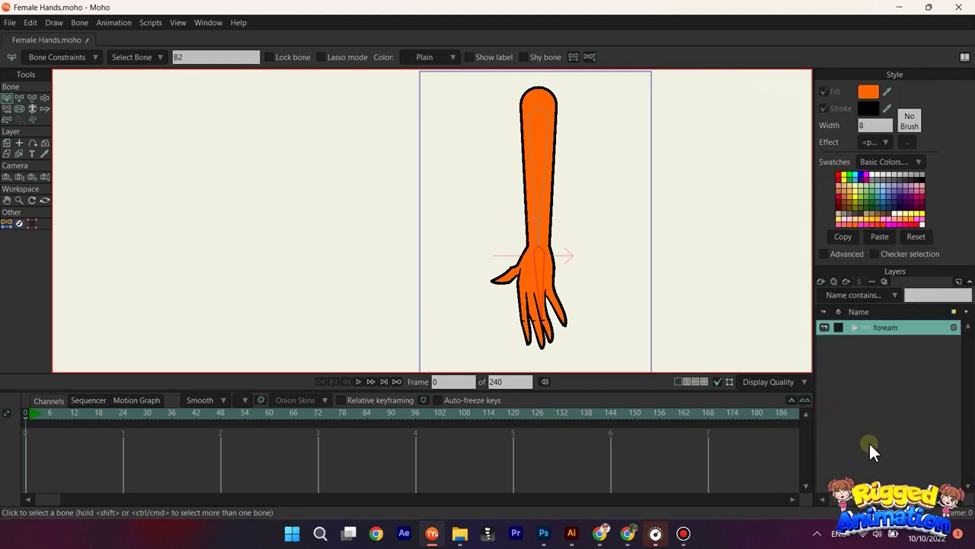
- Regenerate the FEMALE HAND switch icons in orange and display the pose grid beside the arm
left_click(19, 256)
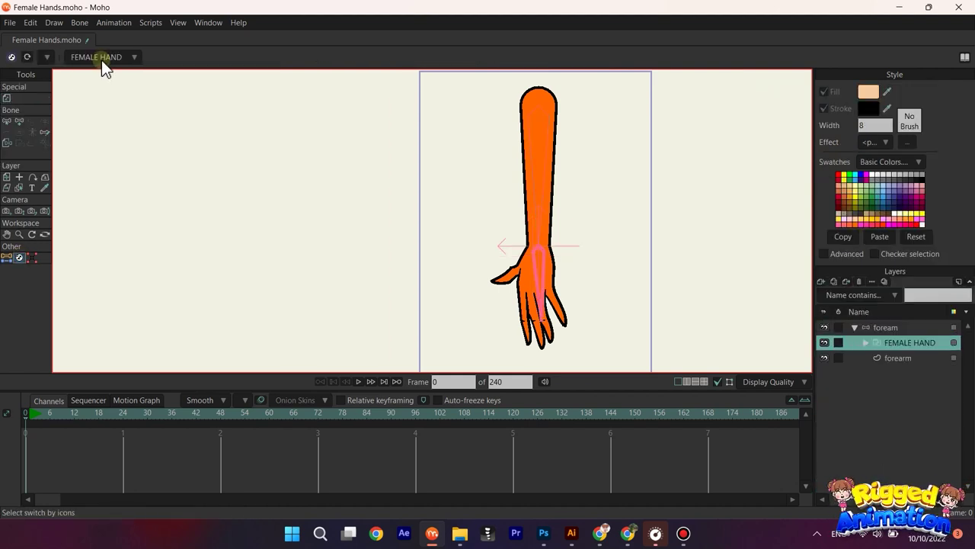
left_click(101, 59)
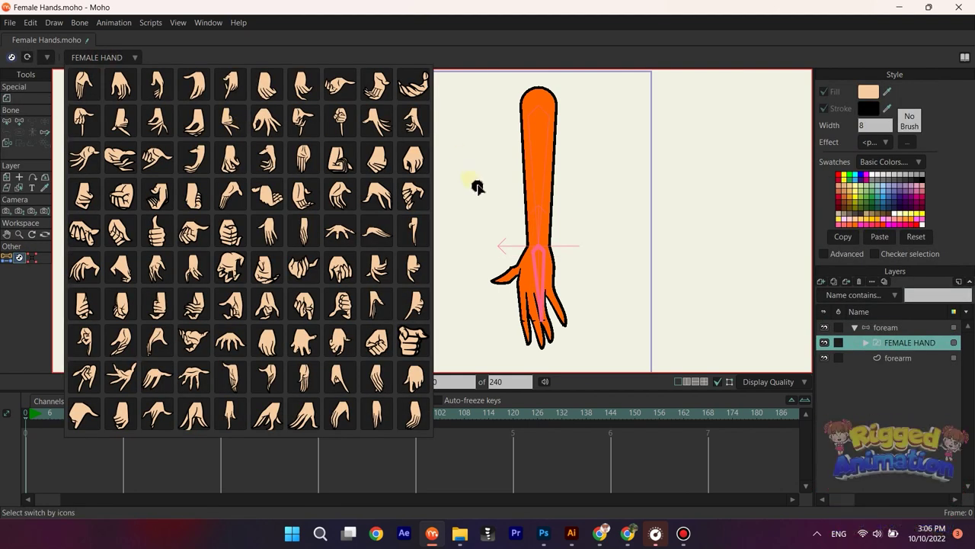
left_click(332, 126)
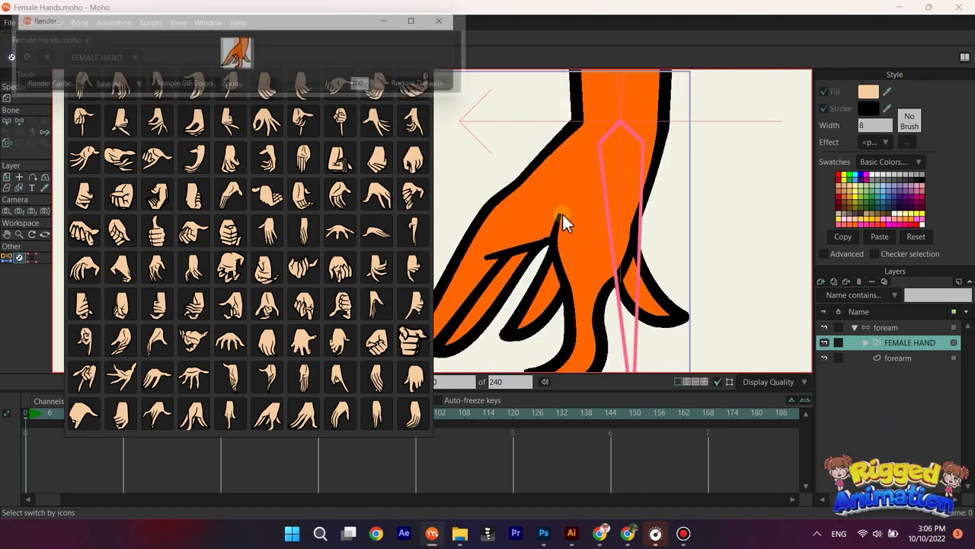
left_click(107, 58)
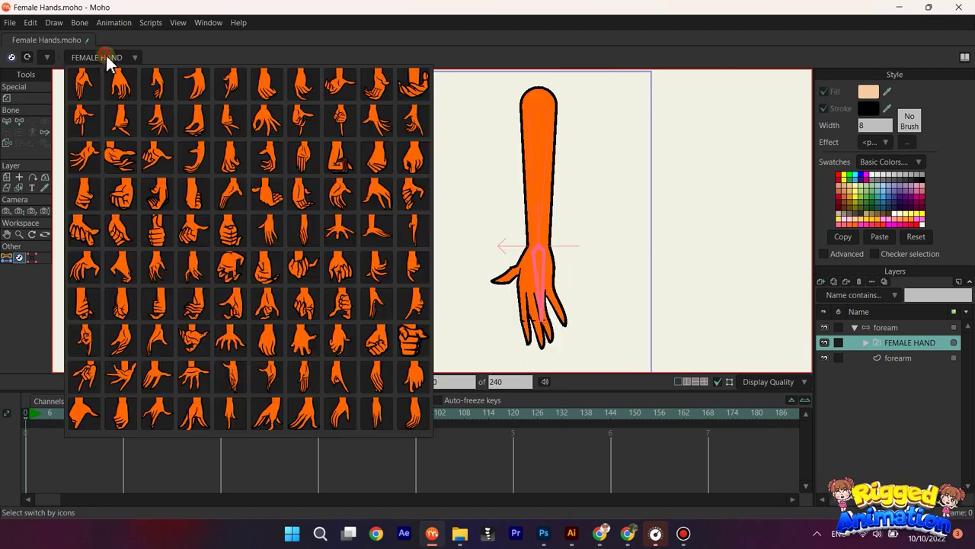
scroll(632, 200, "down", 5)
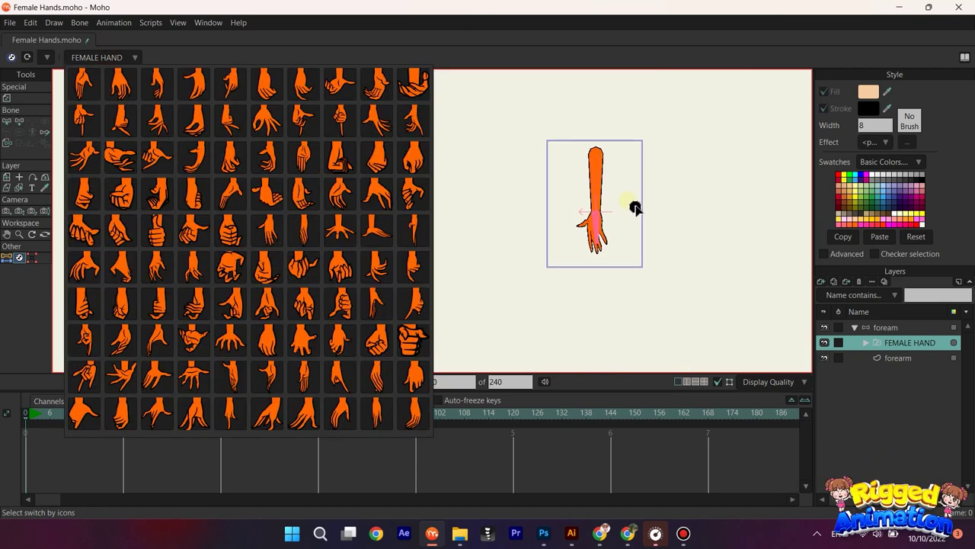
scroll(620, 187, "up", 4)
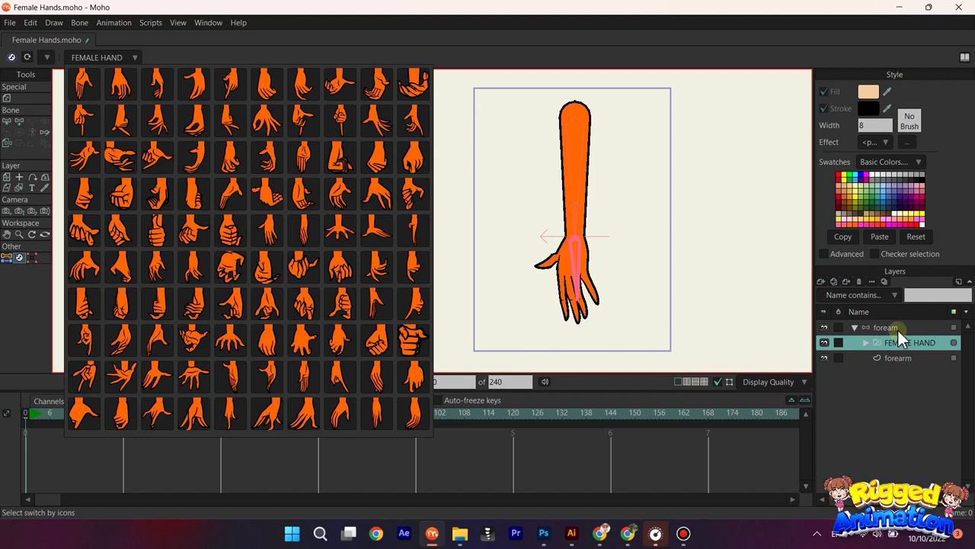
- Open the SKIN1 style, set its fill to bright green 1EFF00 and hide the advanced style settings
left_click(825, 253)
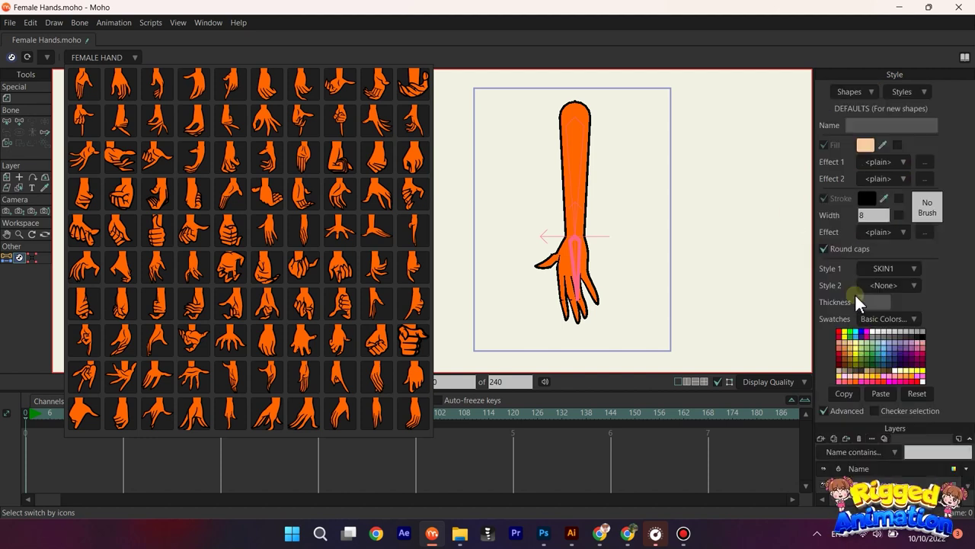
left_click(908, 92)
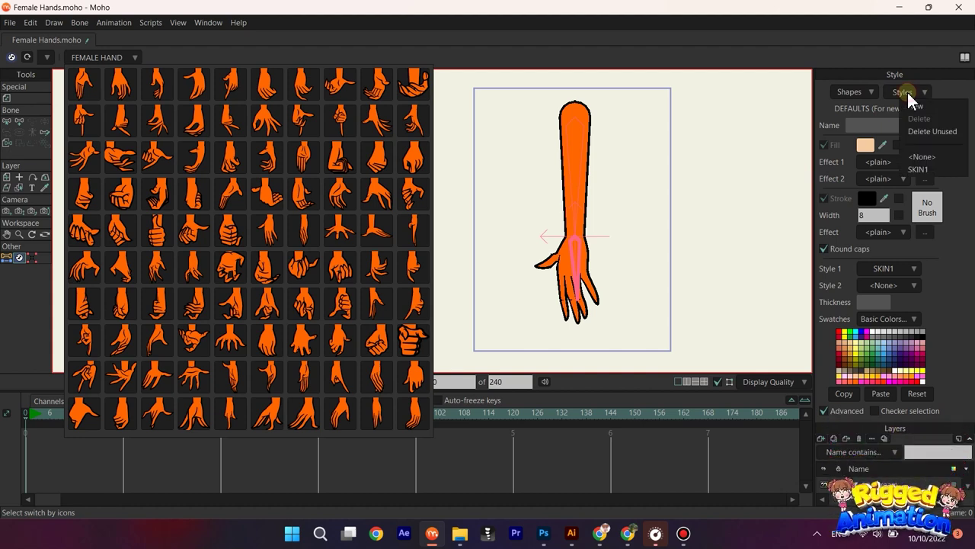
left_click(924, 171)
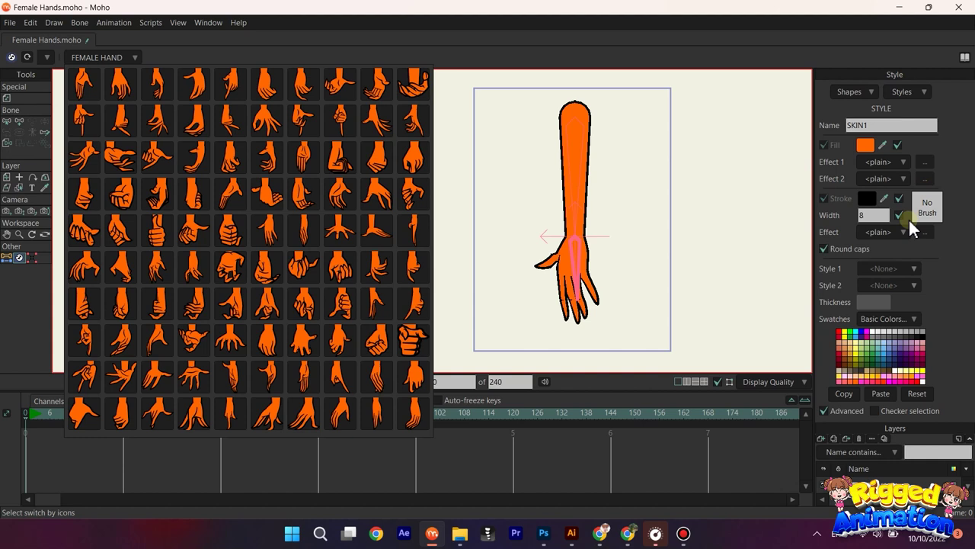
left_click(866, 144)
left_click(867, 191)
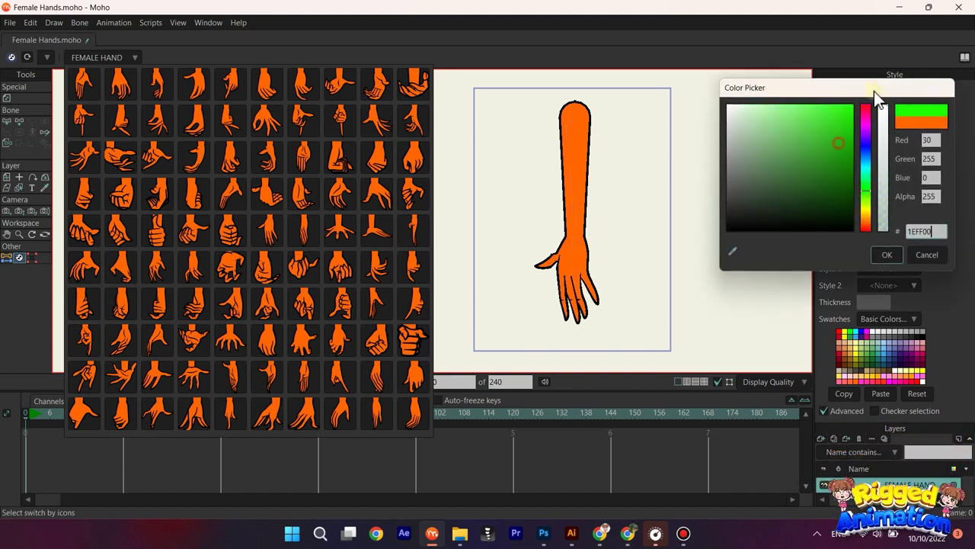
left_click(887, 255)
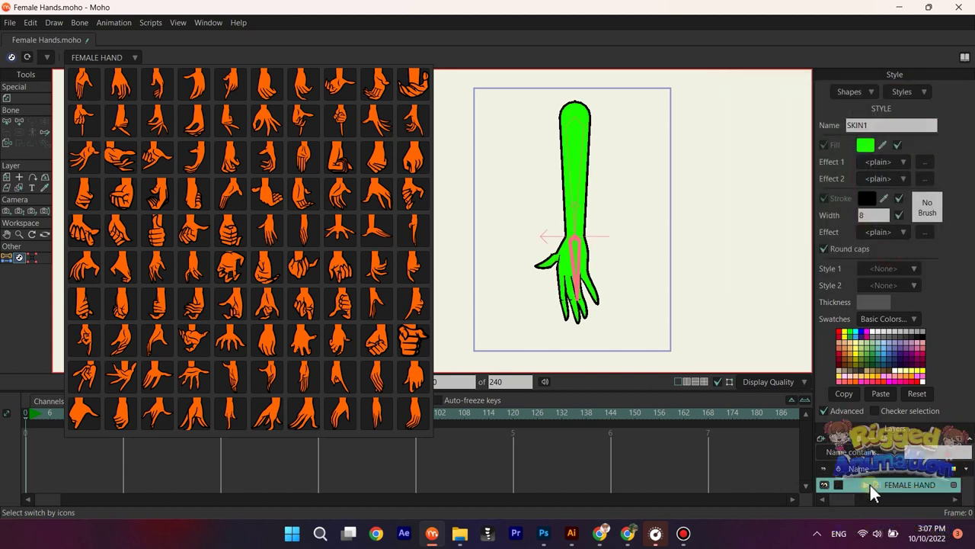
left_click(824, 410)
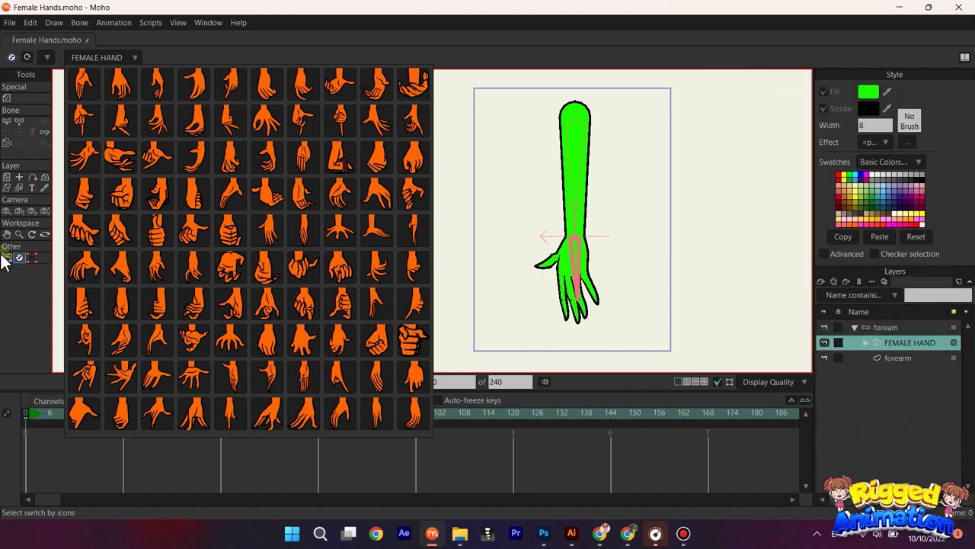
- Regenerate the FEMALE HAND switch icons in green, then view and close the pose grid
key("ctrl+r")
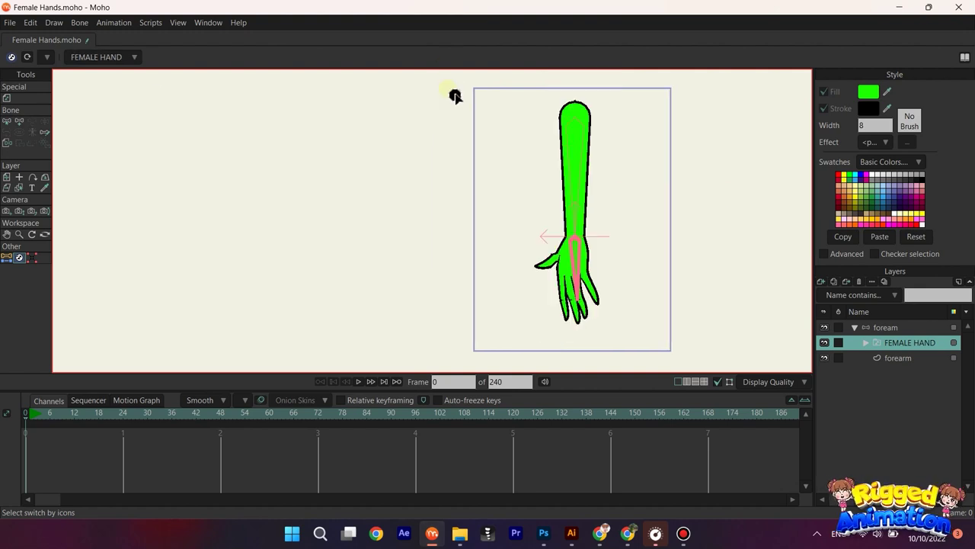
left_click(106, 61)
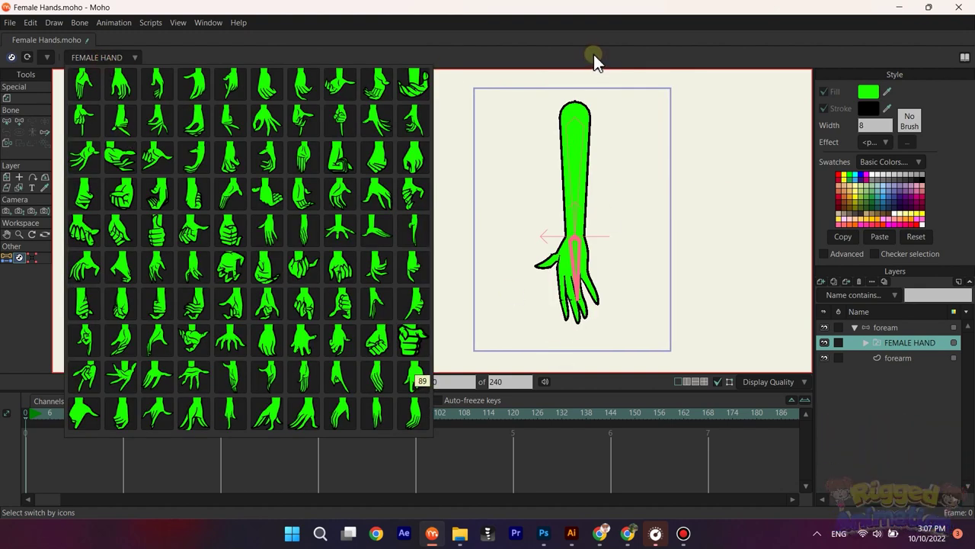
left_click(107, 60)
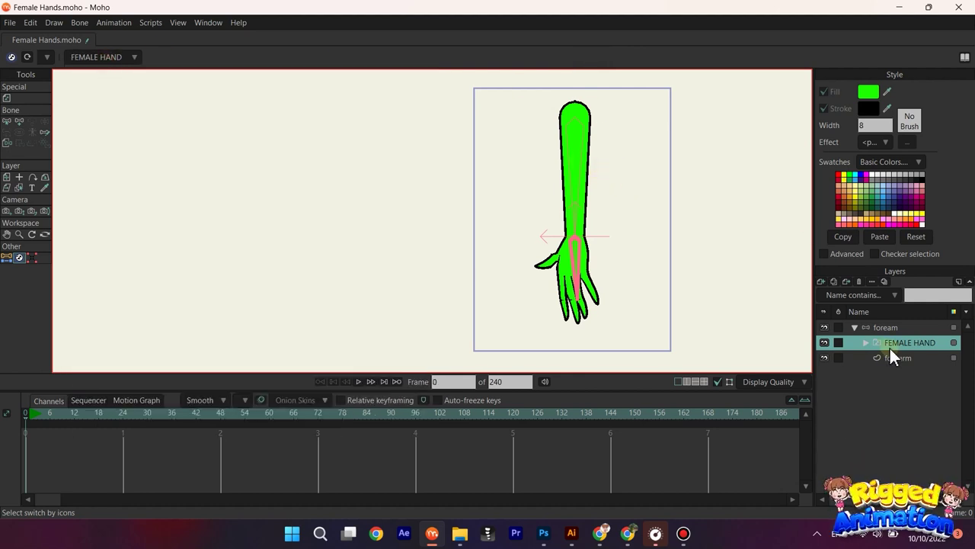
left_click(856, 325)
left_click(853, 327)
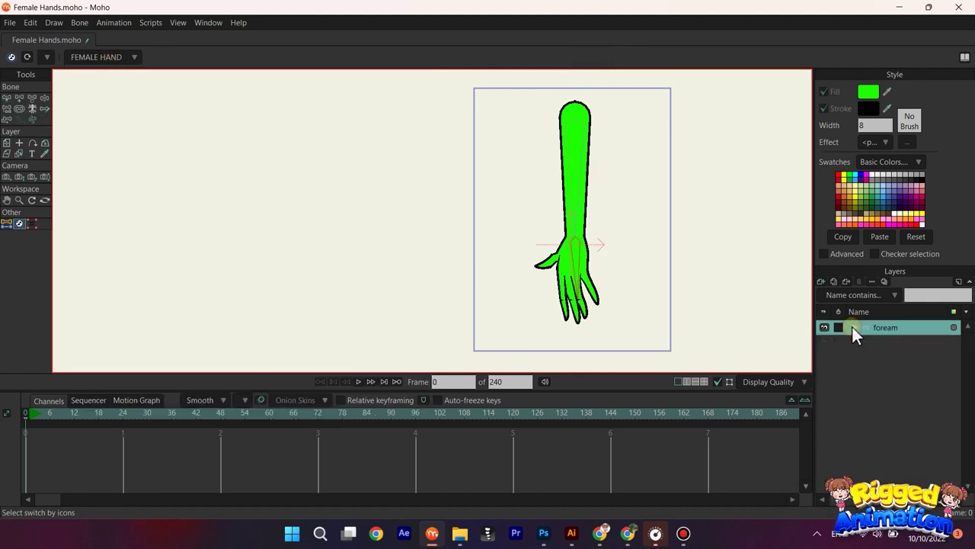
left_click(854, 327)
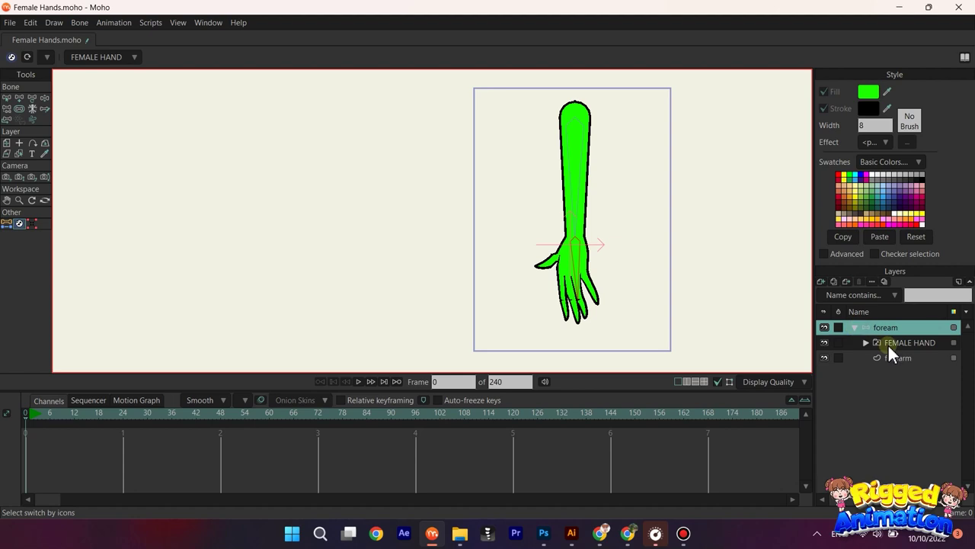
key("Down")
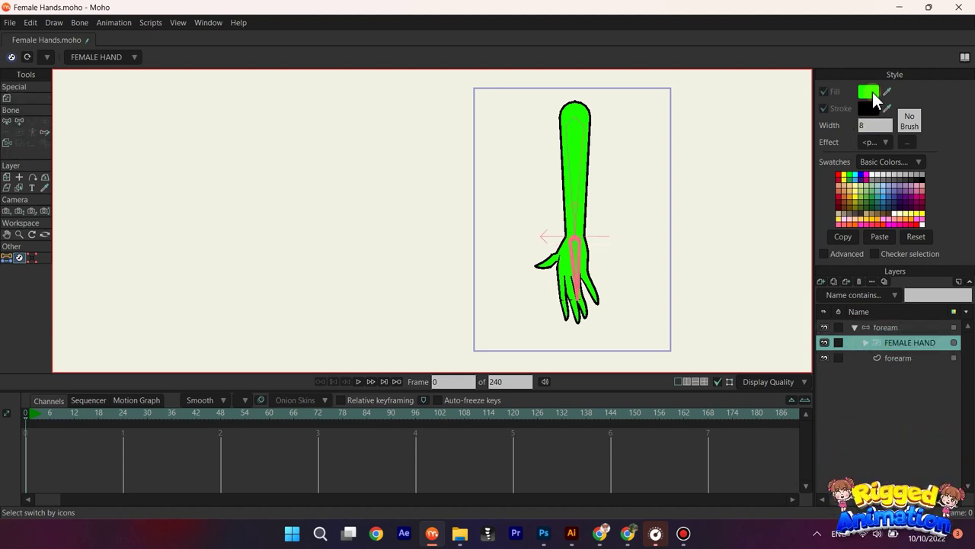
- Select the foream group and restore the SKIN1 fill to its peach skin tone by pasting the copied hex code
left_click(899, 325)
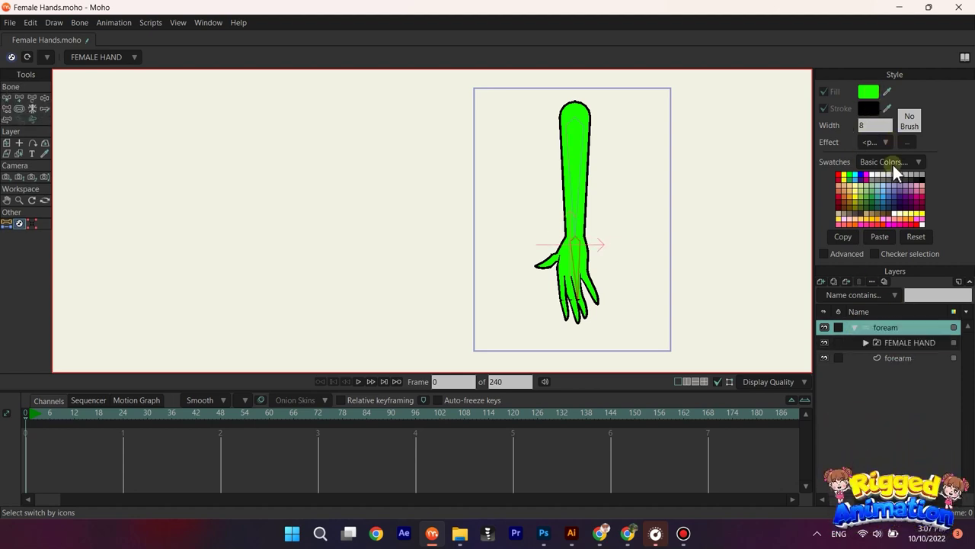
left_click(823, 254)
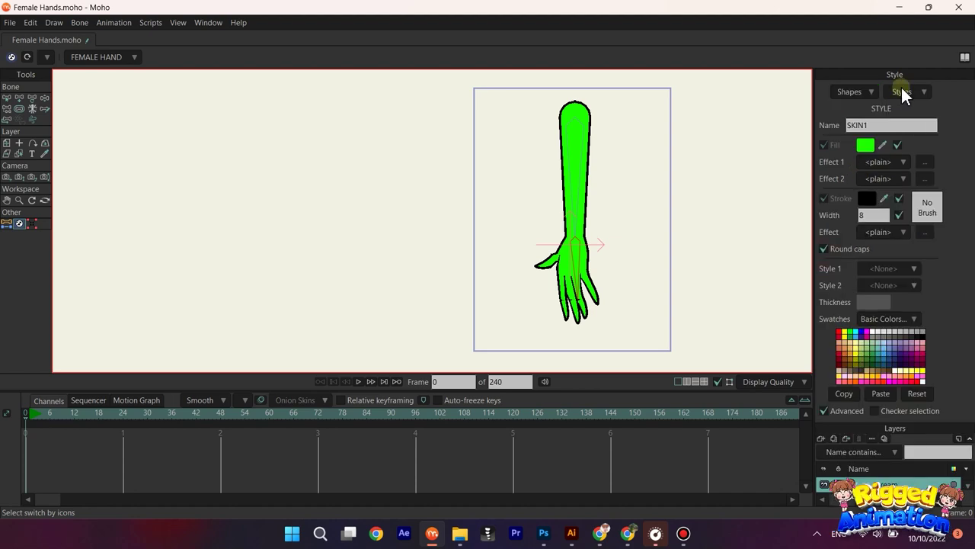
left_click(864, 147)
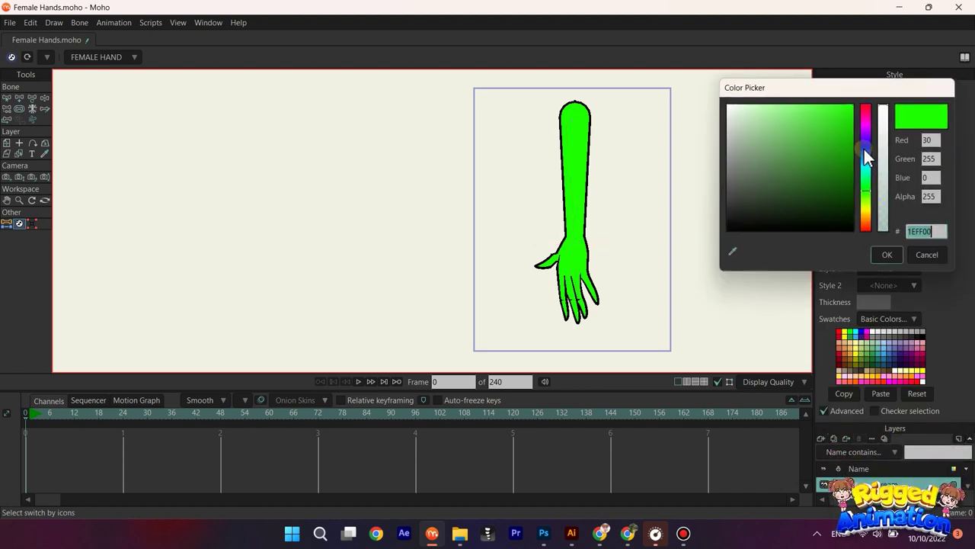
double_click(925, 231)
key("ctrl+v")
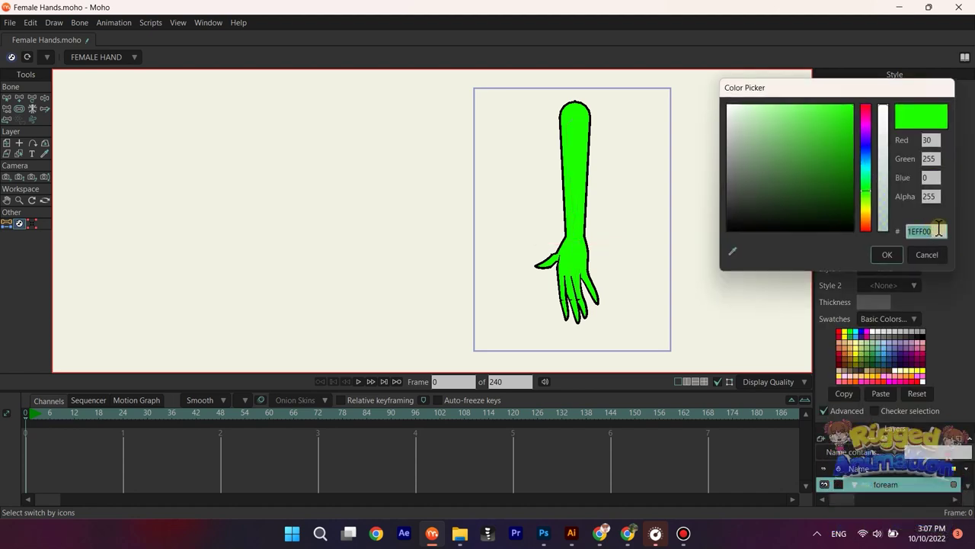
left_click(889, 254)
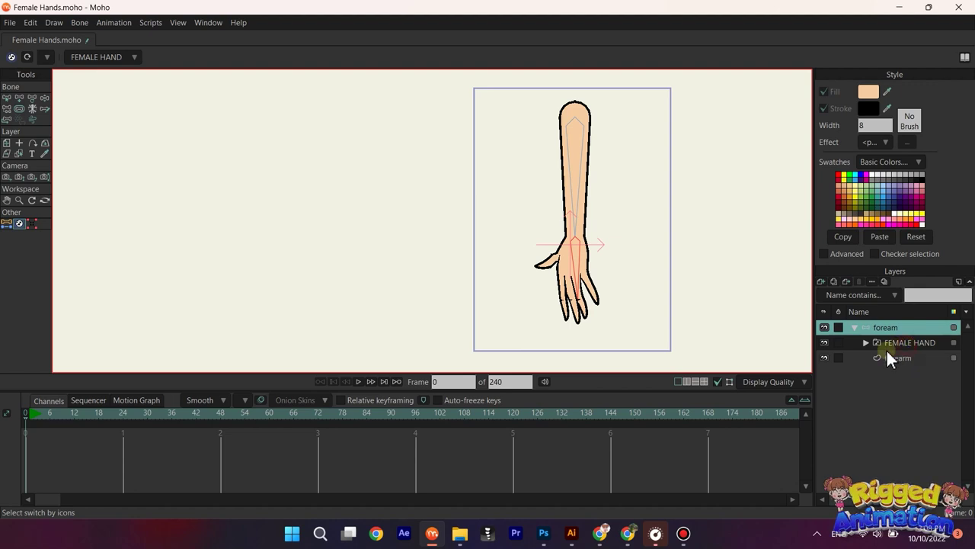
- Hide the forearm layer, regenerate the FEMALE HAND switch icons without it and display the pose grid
left_click(892, 342)
left_click(824, 358)
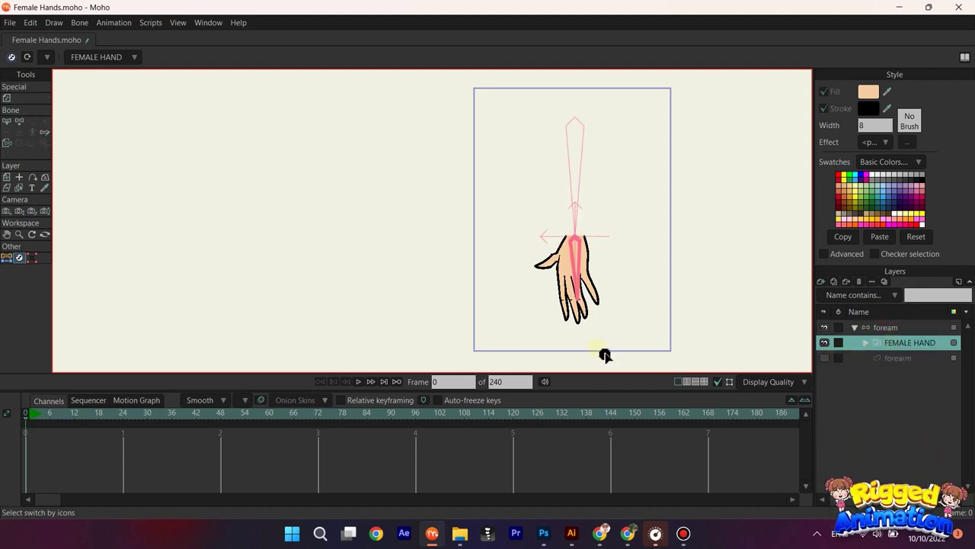
left_click(91, 57)
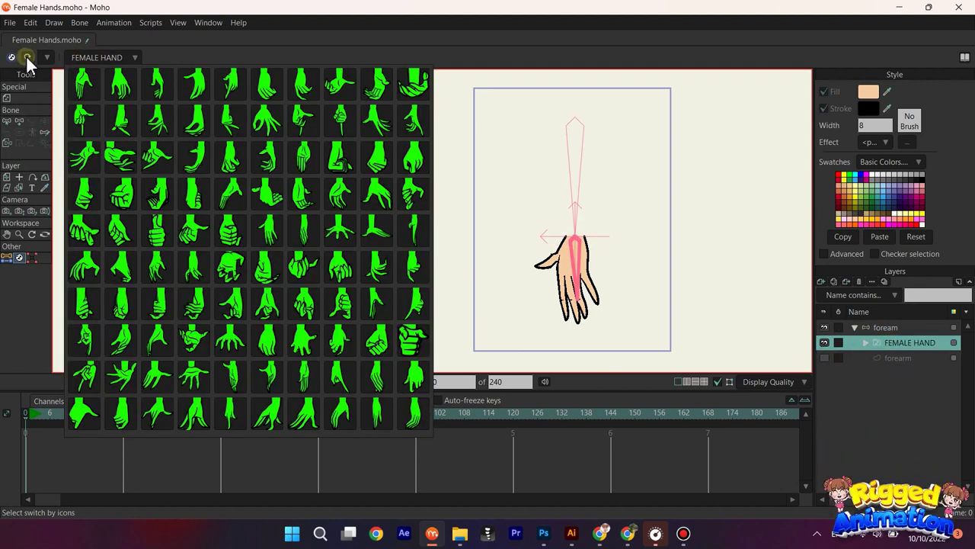
left_click(26, 57)
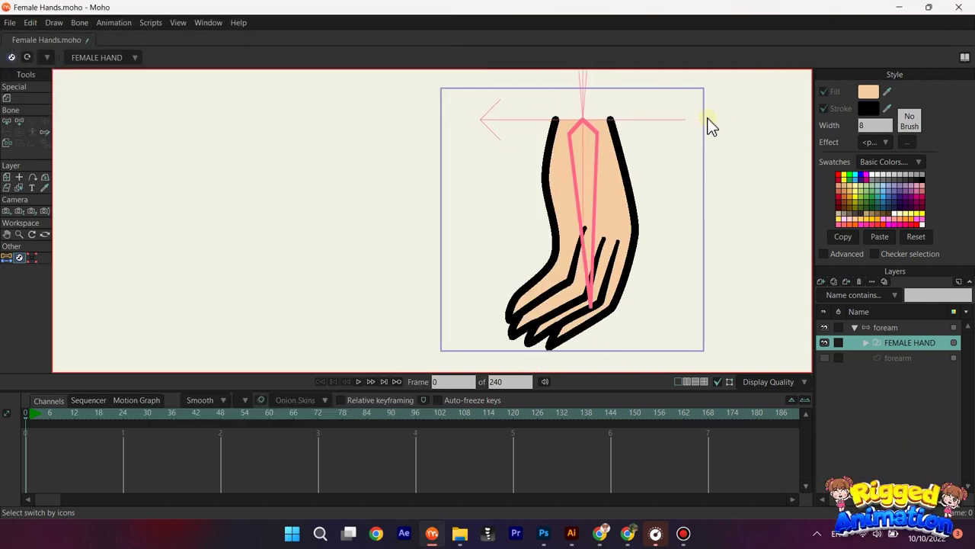
left_click(108, 58)
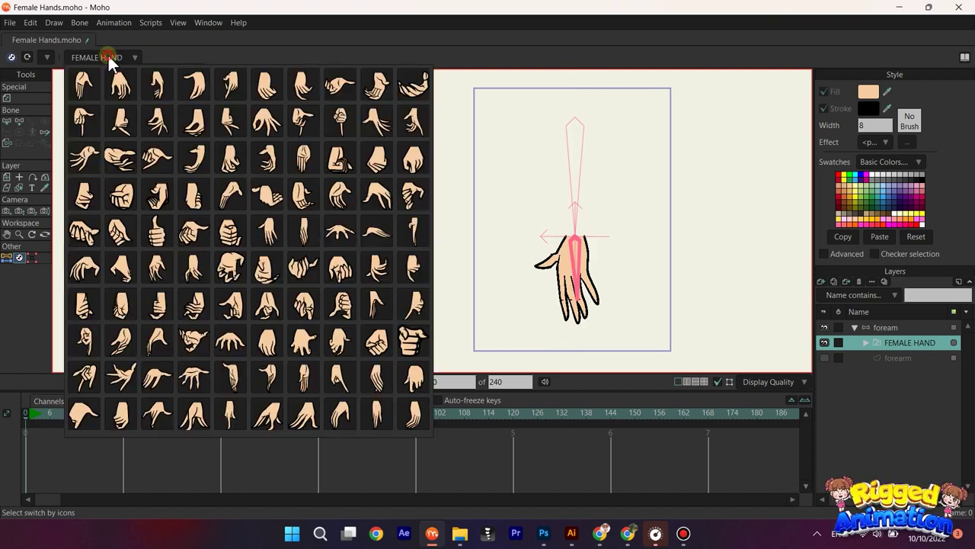
- Show the forearm layer again and collapse the foream group, then check and close the hand pose grid
left_click(825, 357)
left_click(863, 328)
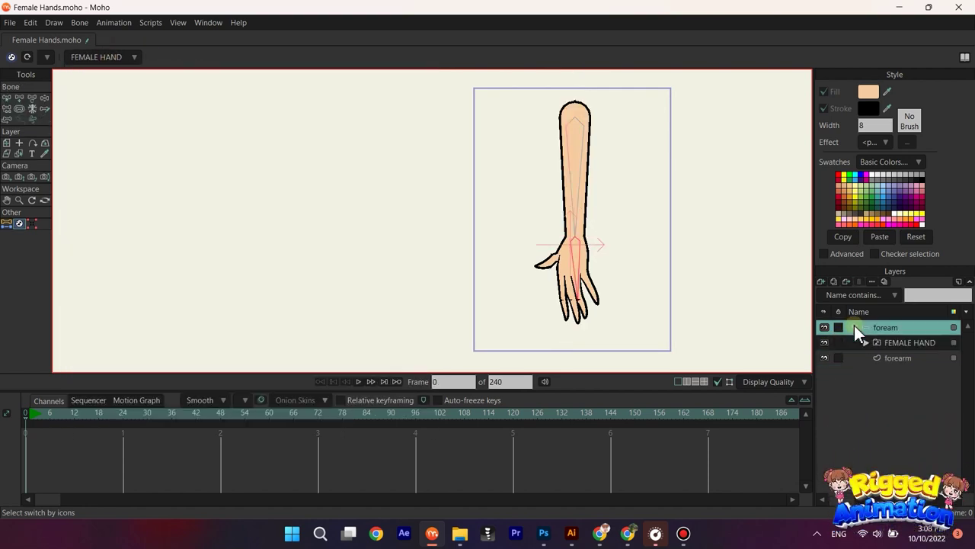
left_click(854, 326)
left_click(97, 56)
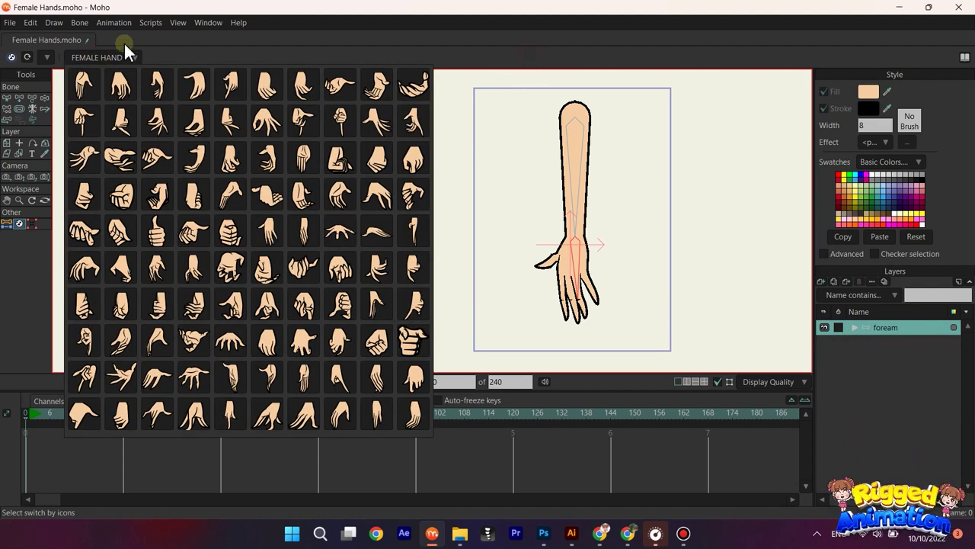
left_click(119, 57)
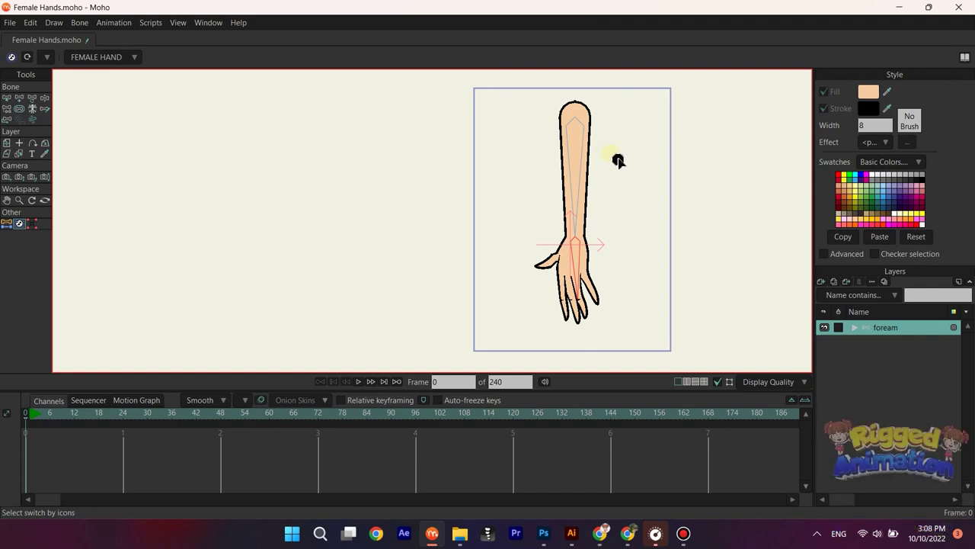